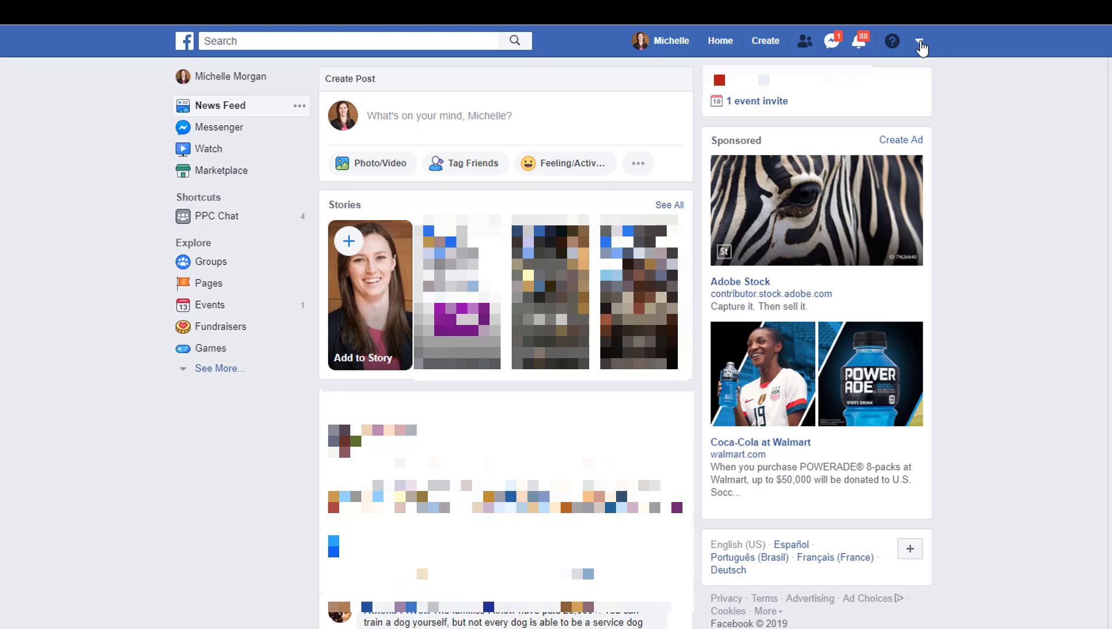
- Open the Paid Media Pros page in Business Manager and go to the lead ads Forms Library in its publishing tools
{"action": "left_click", "coordinate": [920, 43]}
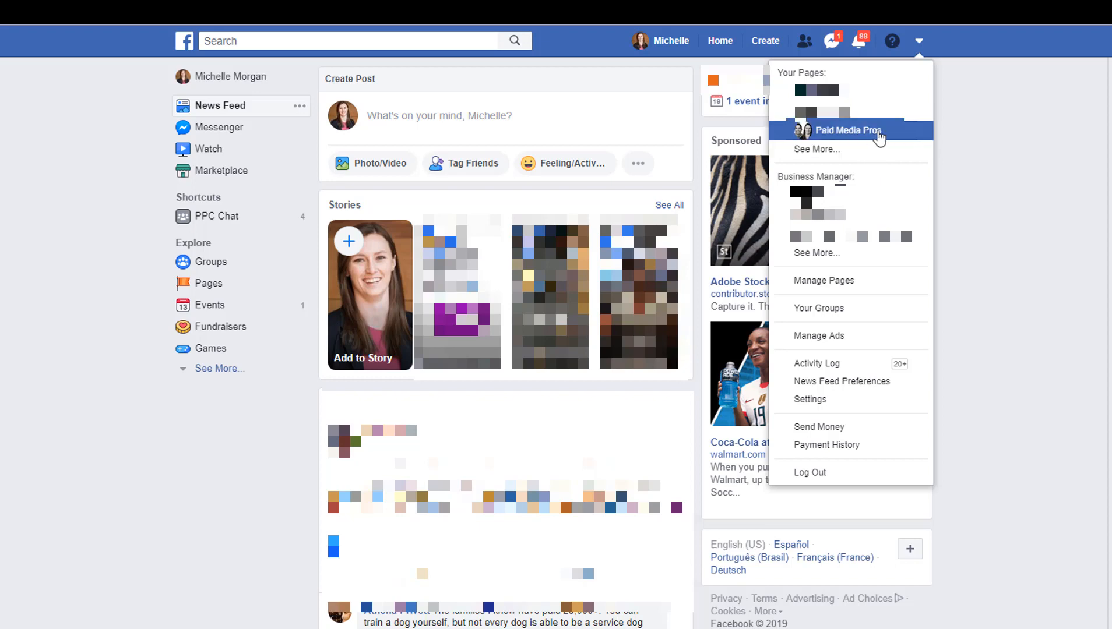
{"action": "left_click", "coordinate": [848, 130]}
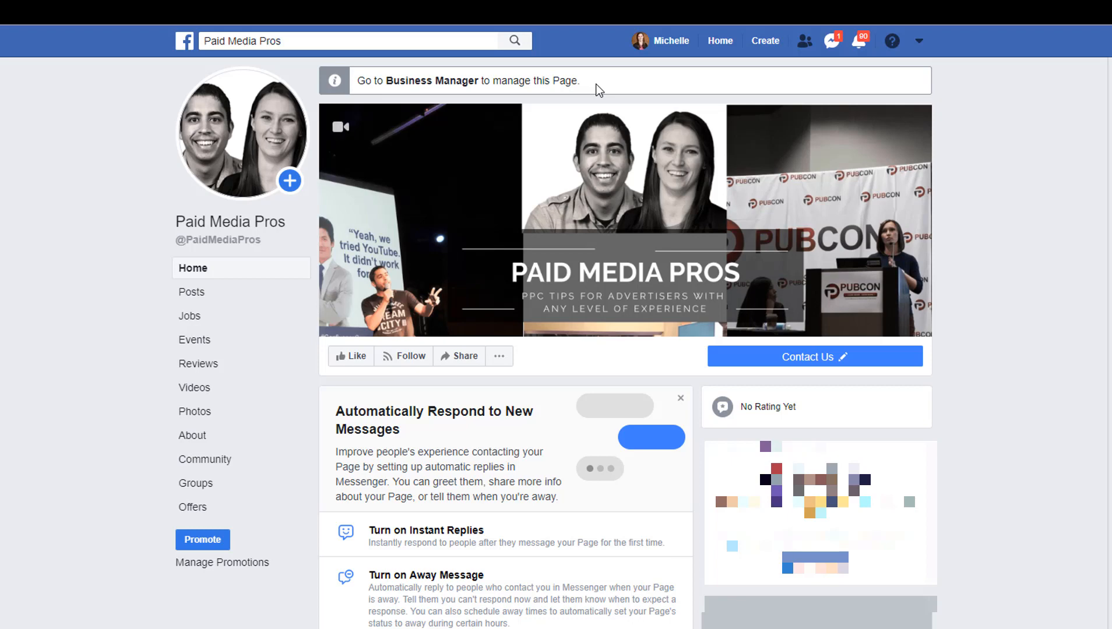
{"action": "left_click", "coordinate": [454, 85]}
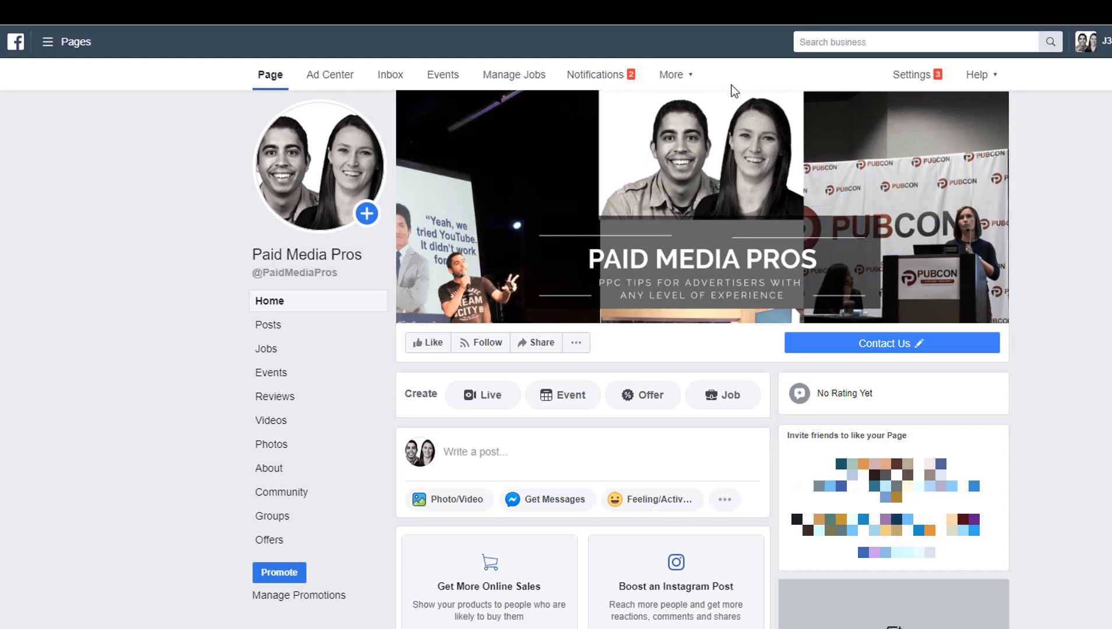
{"action": "left_click", "coordinate": [692, 76]}
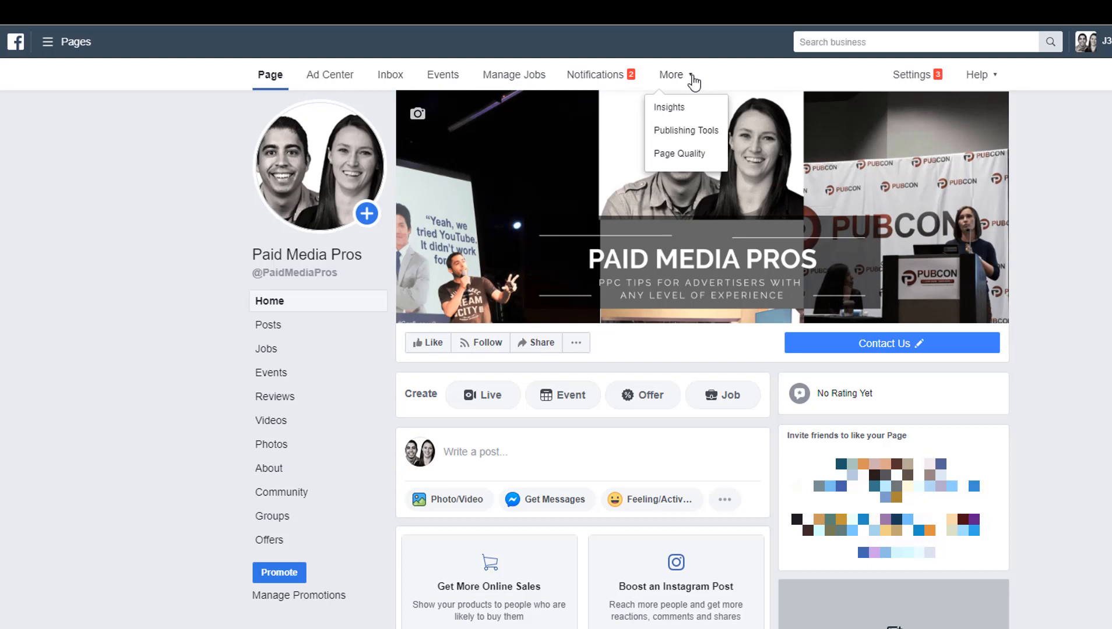
{"action": "left_click", "coordinate": [701, 135]}
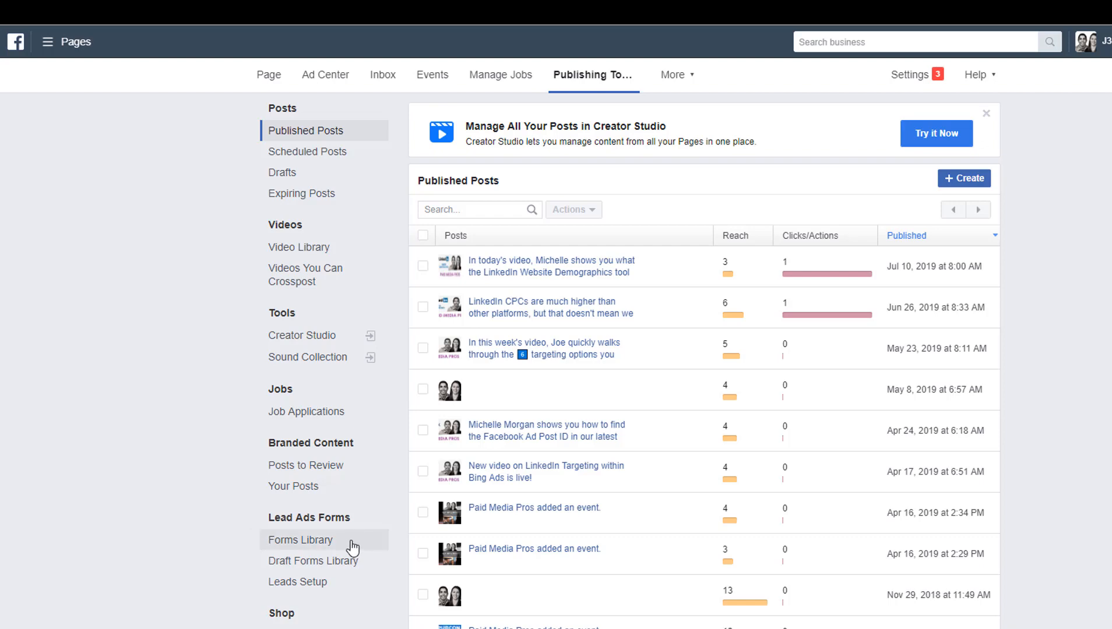
{"action": "left_click", "coordinate": [314, 540]}
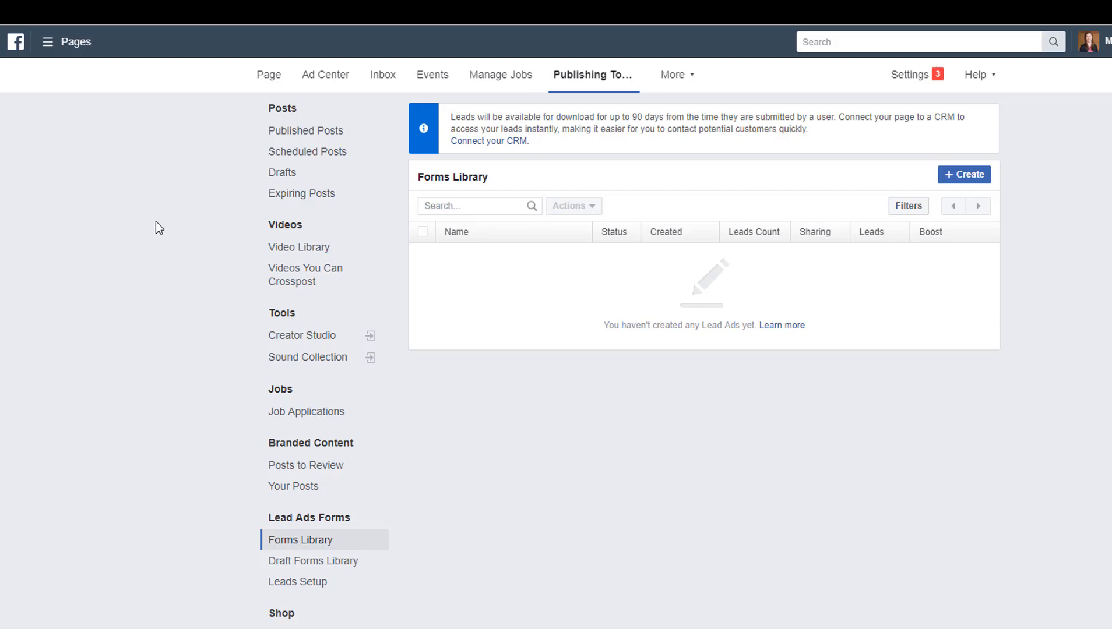
{"action": "left_click", "coordinate": [52, 48]}
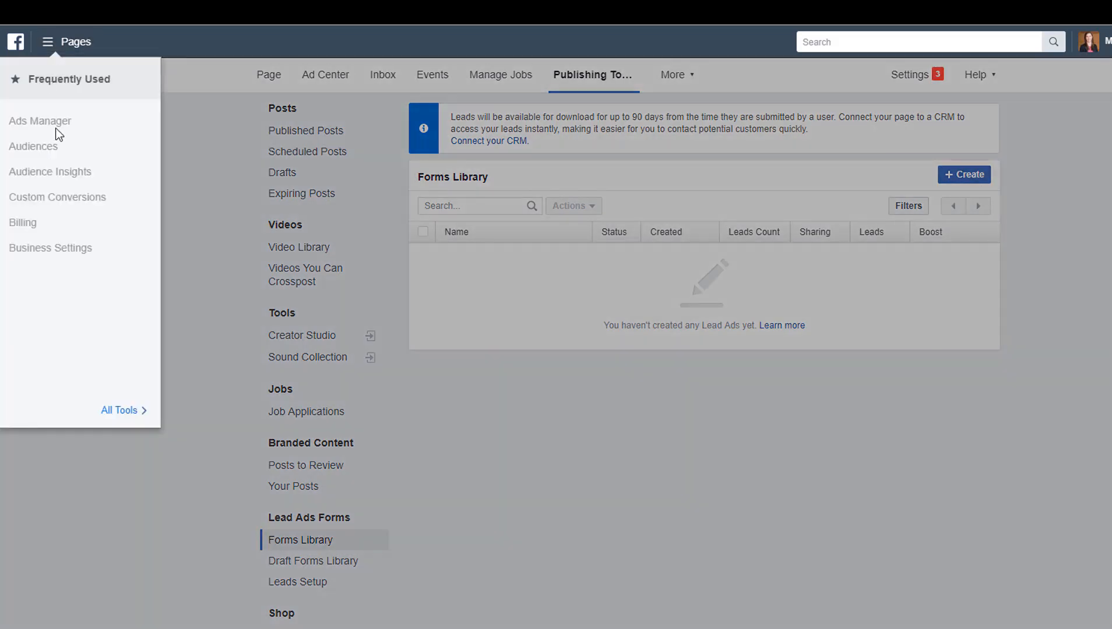
{"action": "mouse_move", "coordinate": [124, 412]}
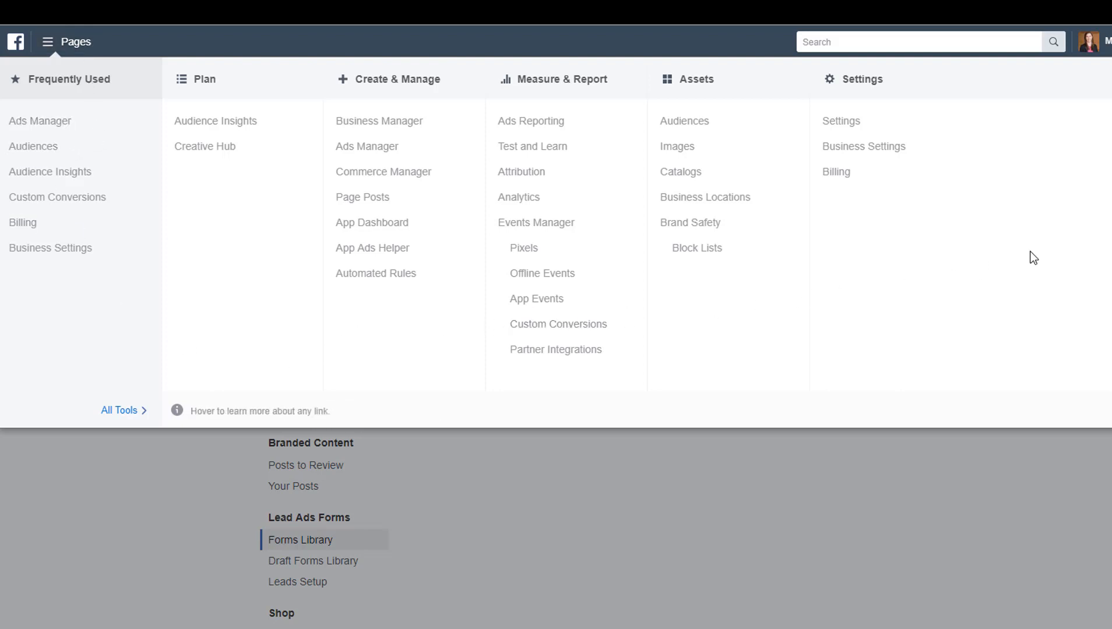
{"action": "left_click", "coordinate": [772, 522]}
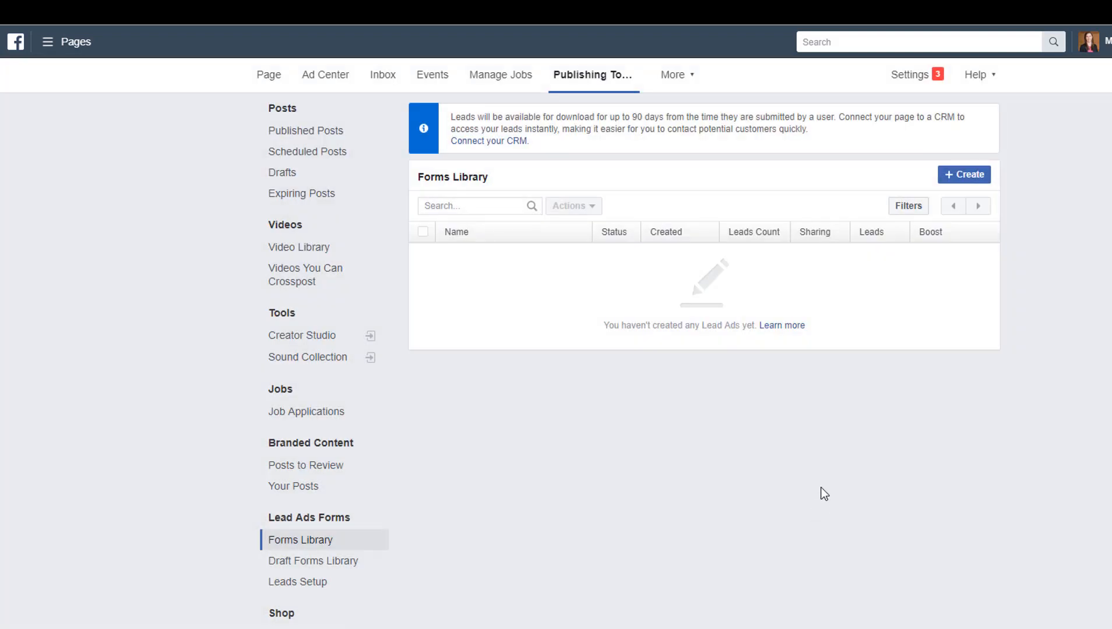
- Create a new lead form from scratch and name it "Test"
{"action": "left_click", "coordinate": [982, 185]}
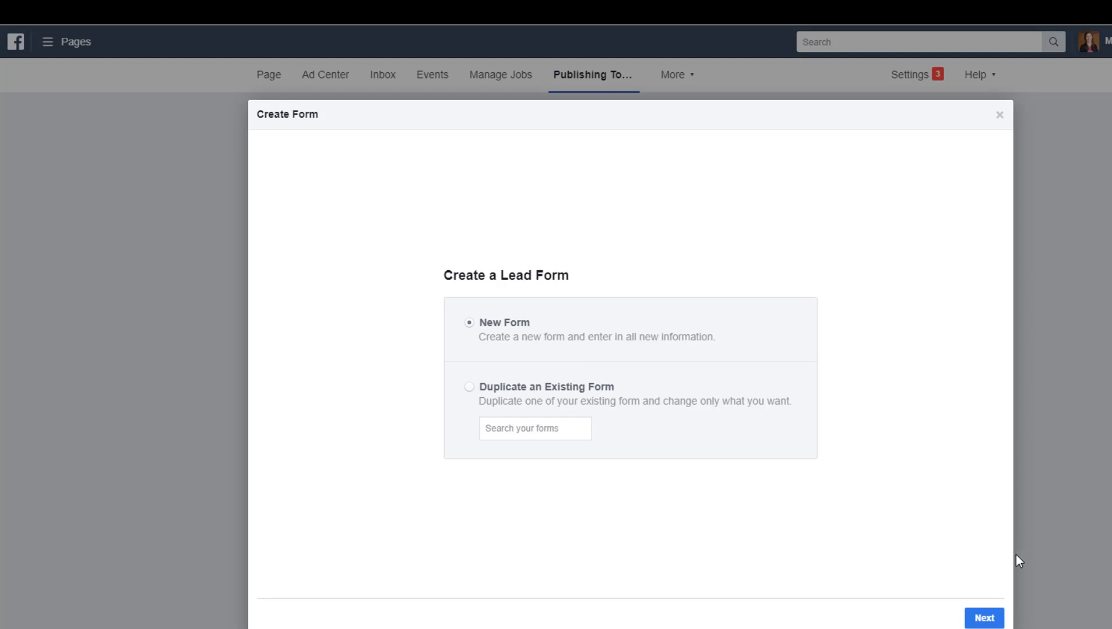
{"action": "left_click", "coordinate": [985, 620]}
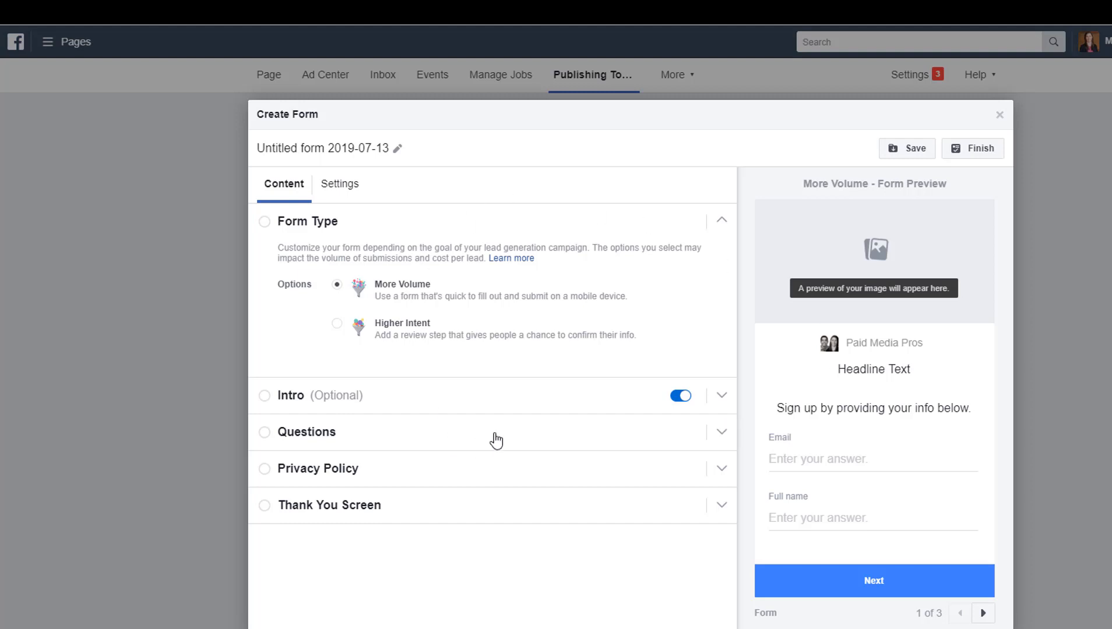
{"action": "left_click", "coordinate": [318, 148]}
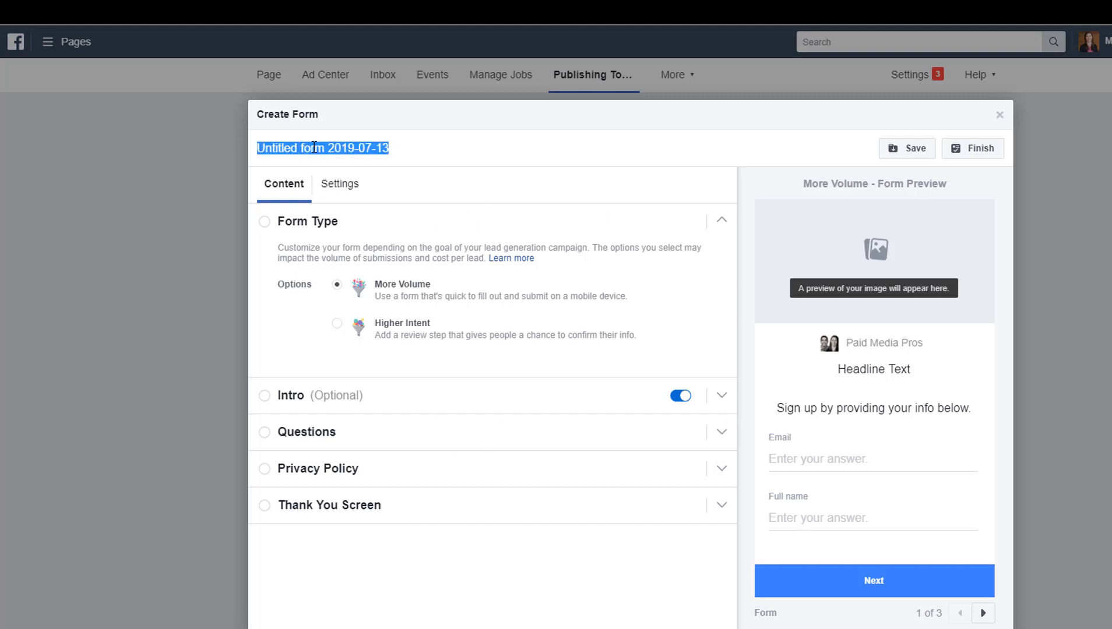
{"action": "type", "text": "Test"}
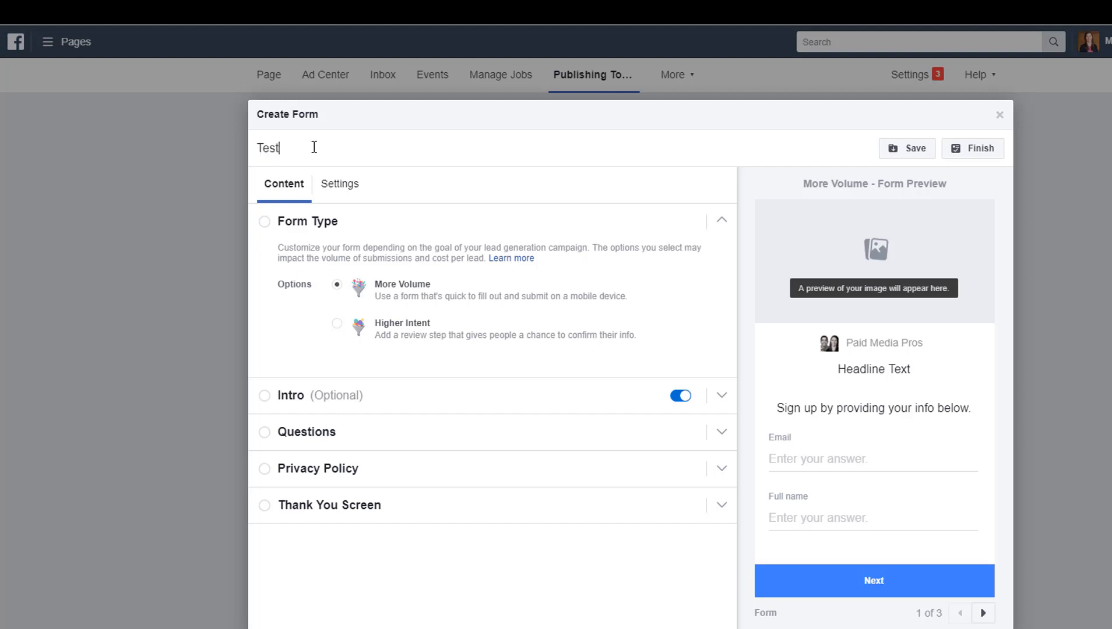
{"action": "left_click", "coordinate": [642, 146]}
- In the form's settings, try Español as the form language and set it back to English (US)
{"action": "left_click", "coordinate": [347, 196]}
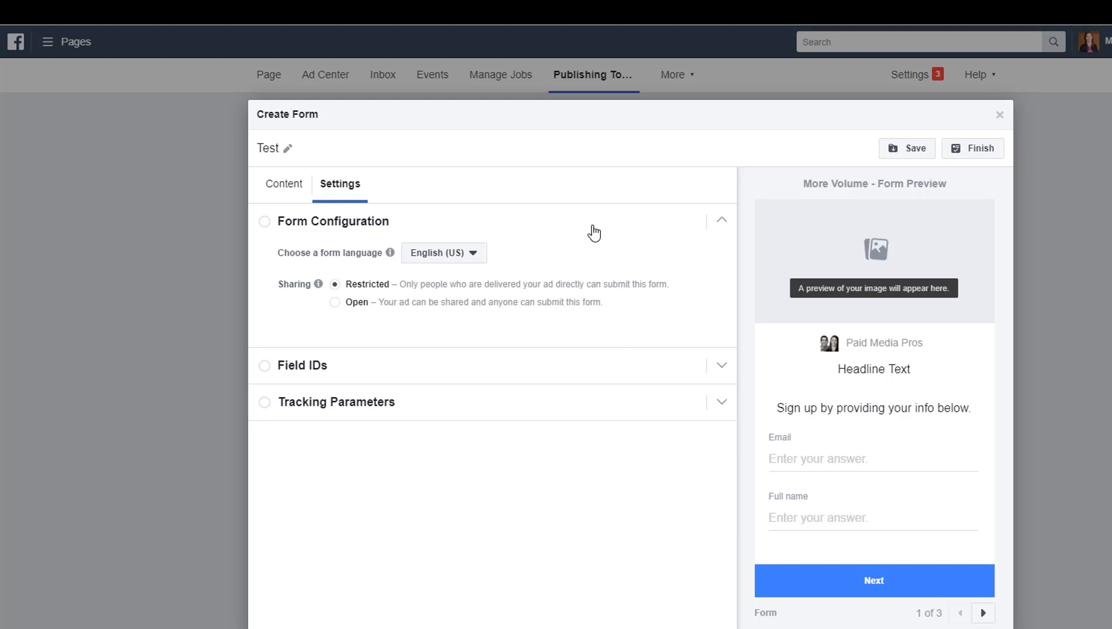
{"action": "left_click", "coordinate": [474, 255]}
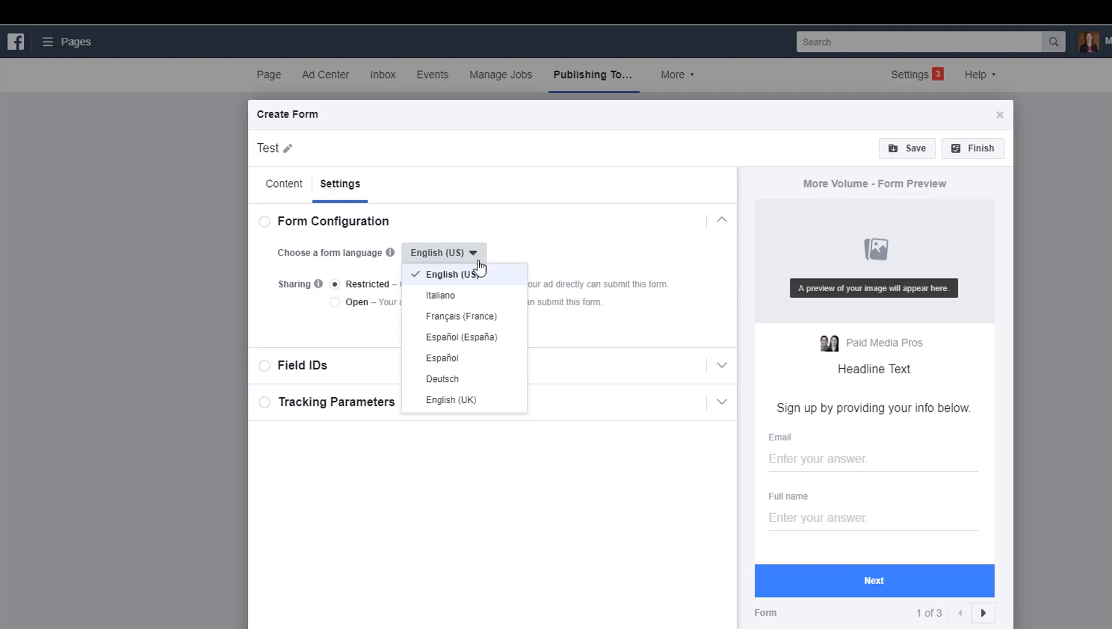
{"action": "left_click", "coordinate": [496, 367]}
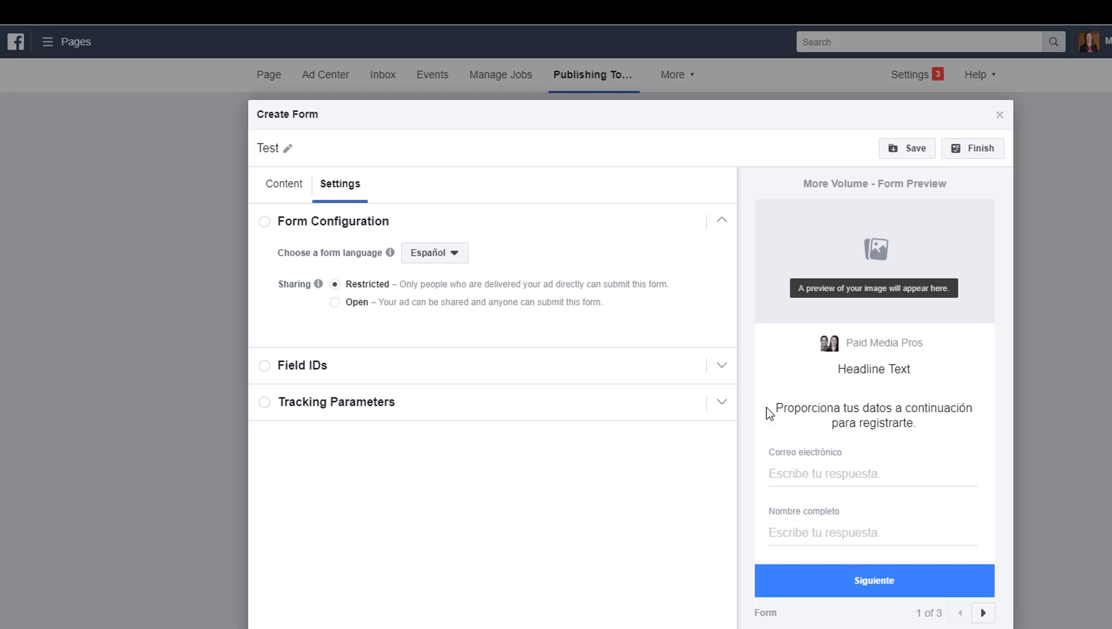
{"action": "left_click_drag", "start_coordinate": [775, 408], "coordinate": [915, 424]}
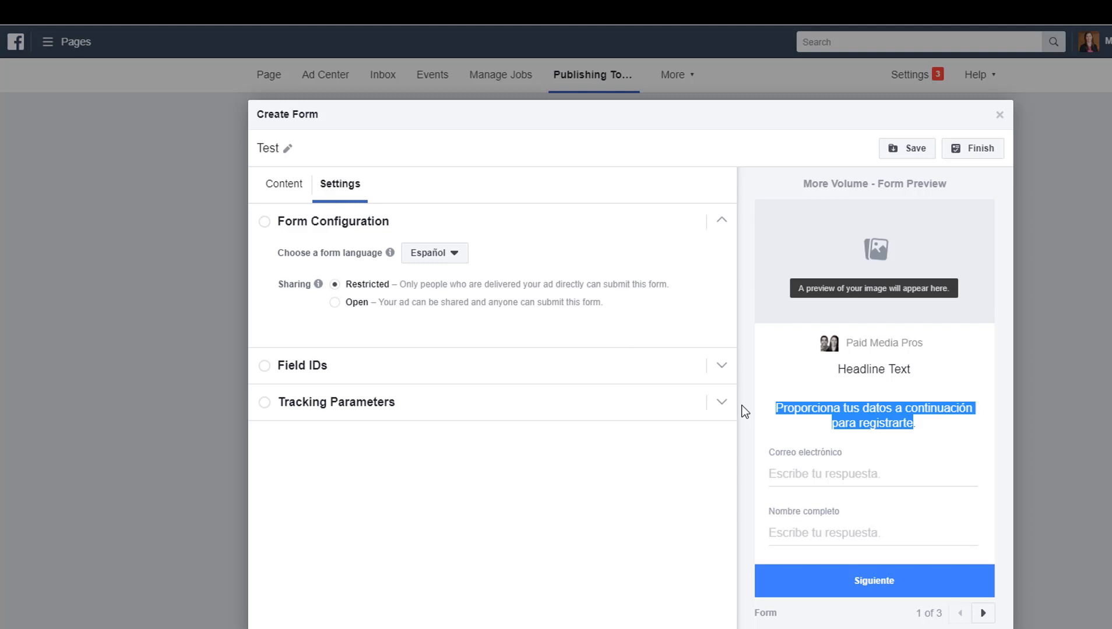
{"action": "left_click", "coordinate": [502, 256]}
{"action": "left_click", "coordinate": [458, 256]}
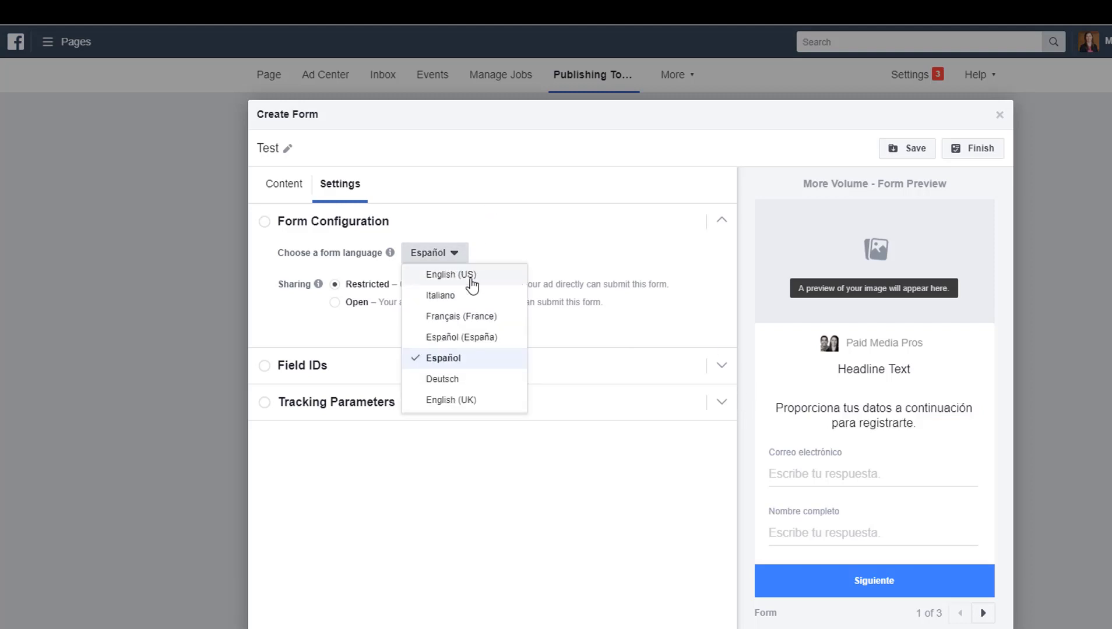
{"action": "left_click", "coordinate": [469, 280]}
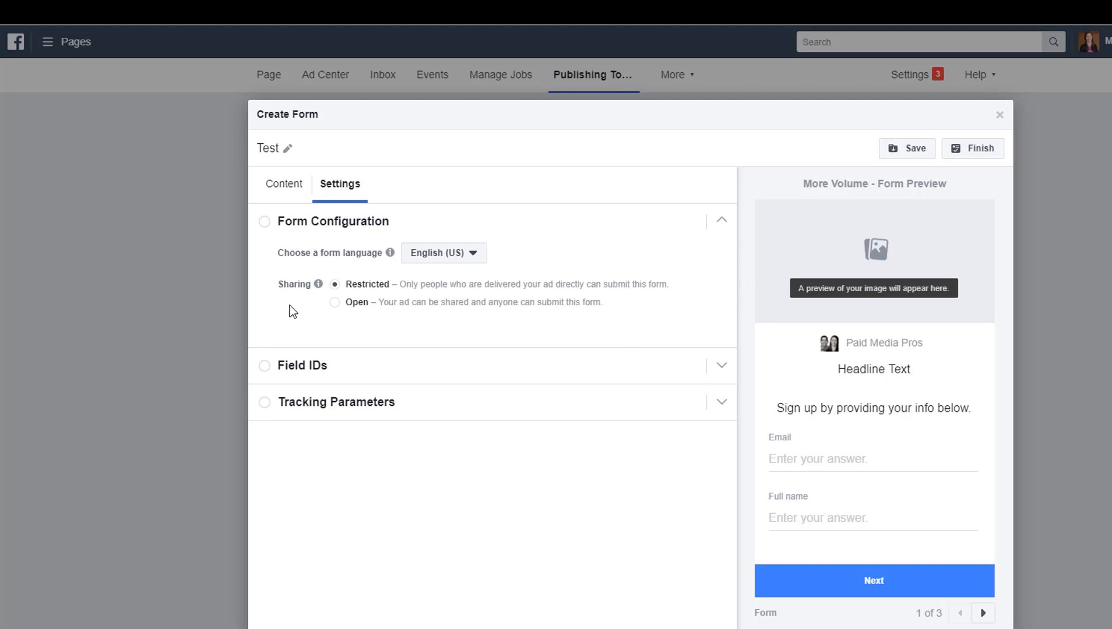
- Try the Open sharing option for the form and return sharing to Restricted
{"action": "left_click", "coordinate": [333, 303]}
{"action": "left_click", "coordinate": [334, 285]}
{"action": "left_click", "coordinate": [722, 222]}
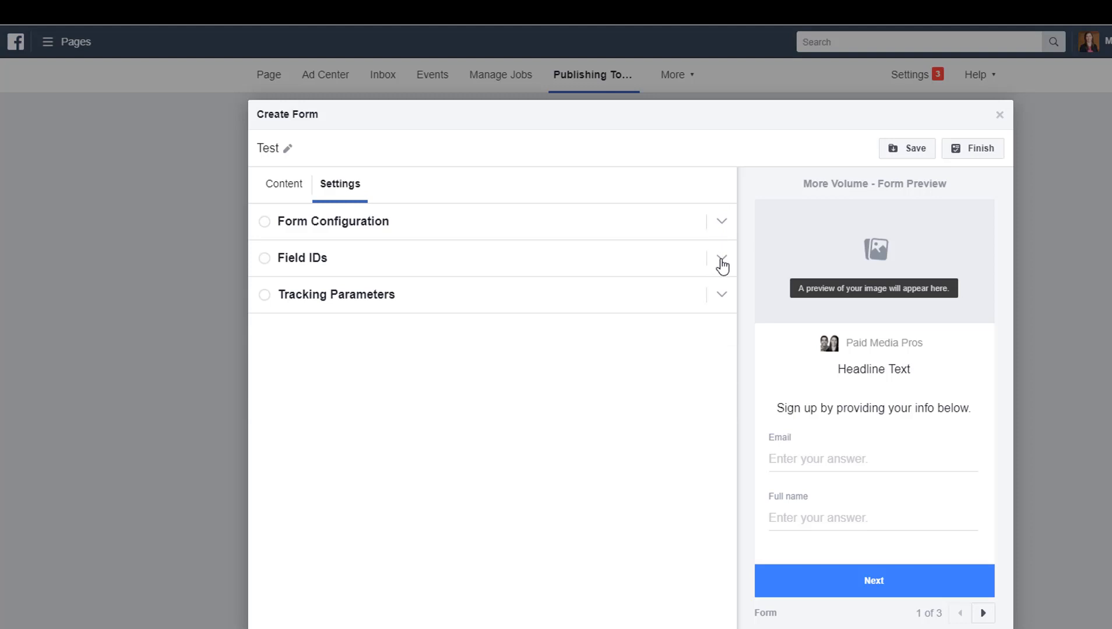
- Set the field ID of the Full name question to "fullname", keeping "email" as the Email field ID
{"action": "left_click", "coordinate": [721, 261]}
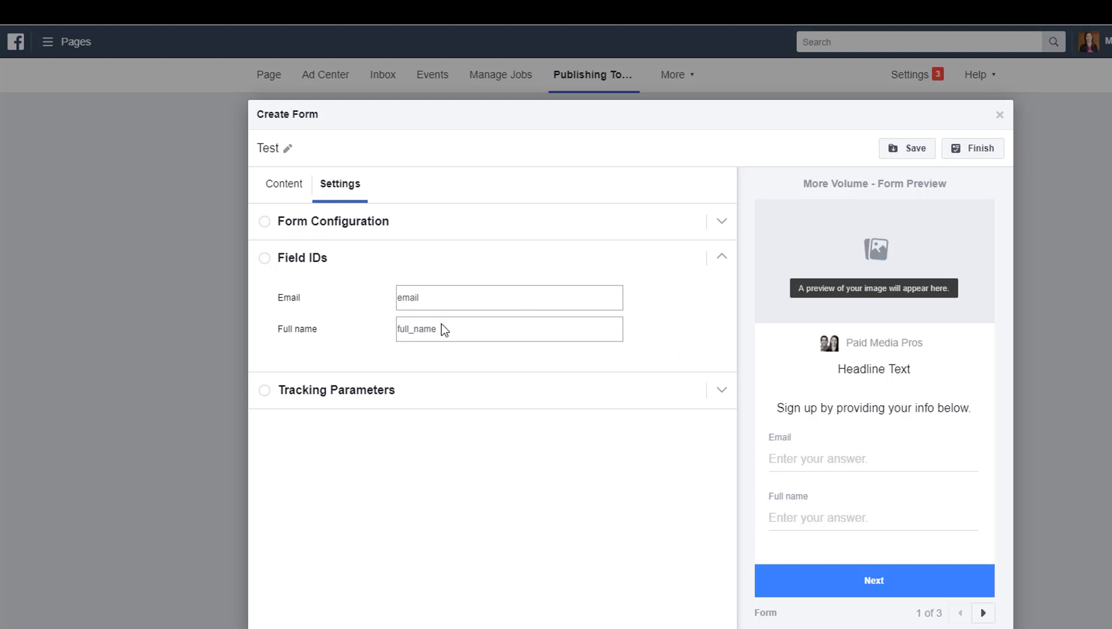
{"action": "double_click", "coordinate": [445, 296]}
{"action": "key", "text": "BackSpace"}
{"action": "left_click", "coordinate": [539, 332]}
{"action": "left_click", "coordinate": [673, 303]}
{"action": "double_click", "coordinate": [413, 329]}
{"action": "key", "text": "BackSpace"}
{"action": "type", "text": "fullname"}
{"action": "left_click", "coordinate": [723, 392]}
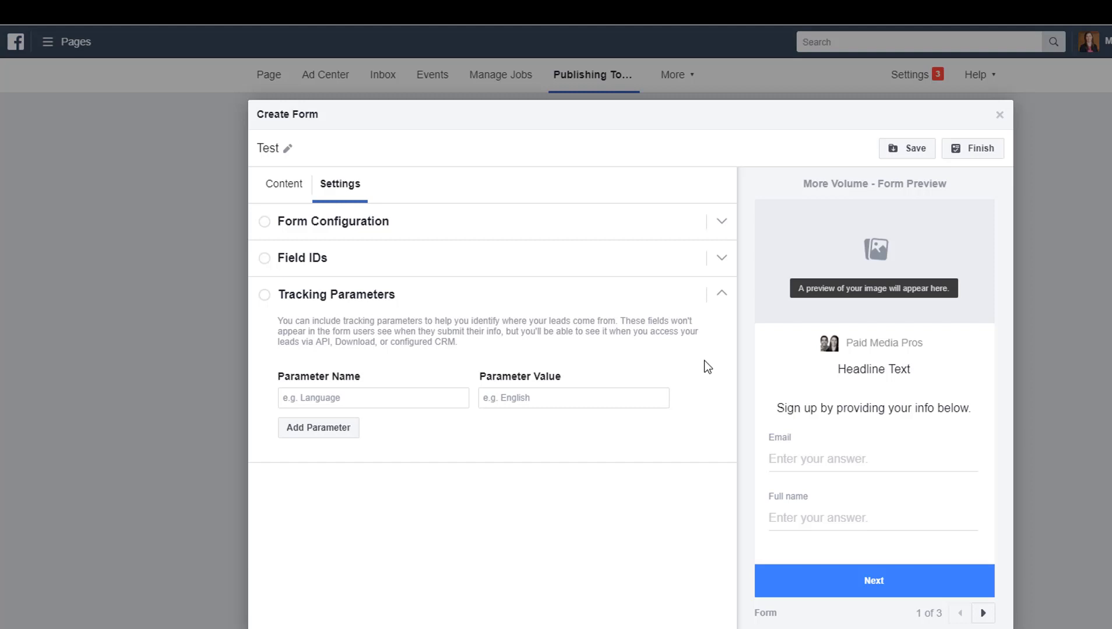
{"action": "left_click", "coordinate": [721, 259]}
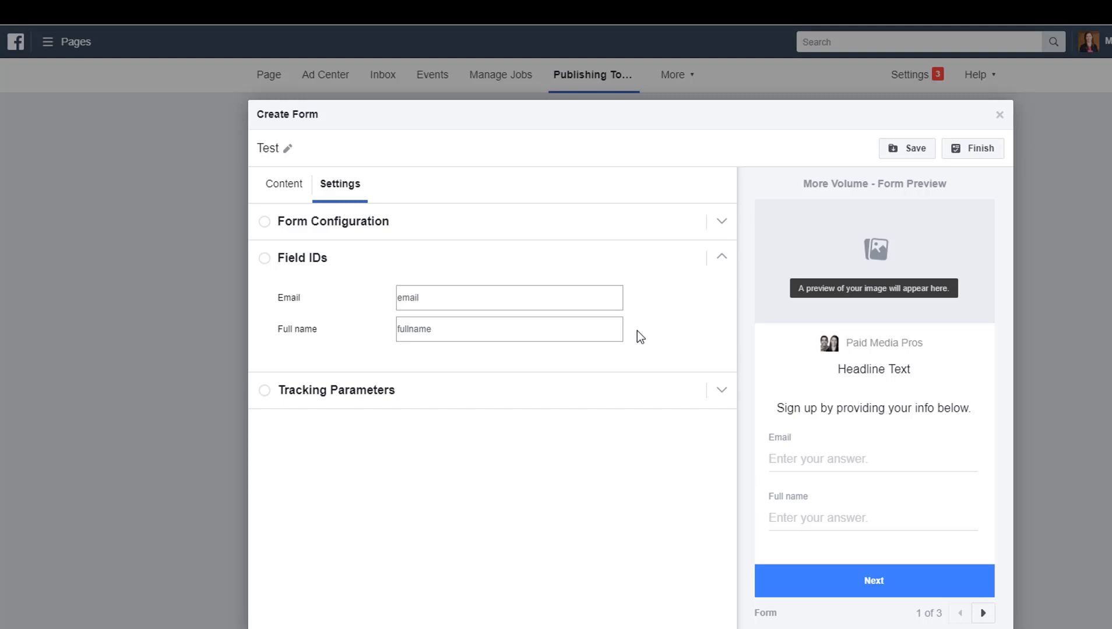
- Add a tracking parameter named "source" with the value "facebook", plus an empty second parameter row
{"action": "left_click", "coordinate": [723, 391]}
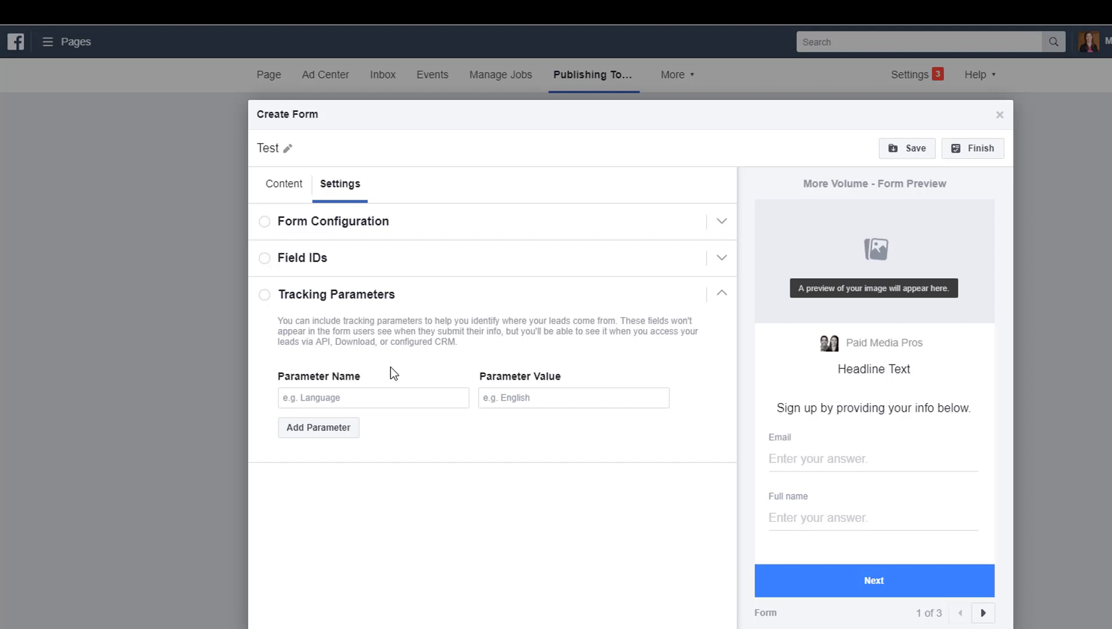
{"action": "mouse_move", "coordinate": [395, 404]}
{"action": "left_click", "coordinate": [399, 397]}
{"action": "type", "text": "source"}
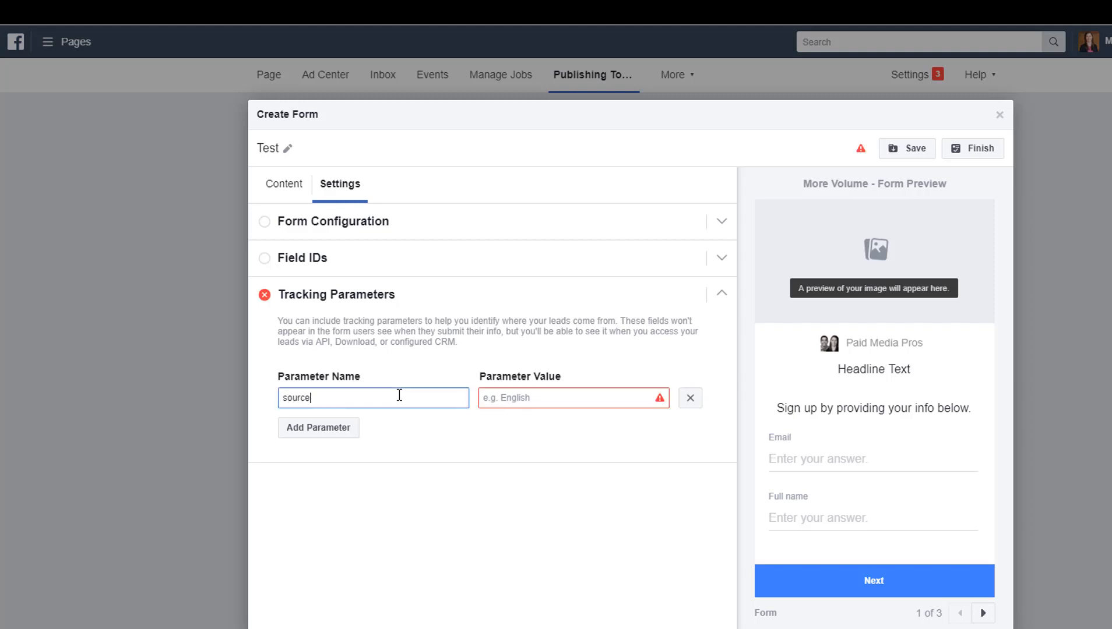
{"action": "left_click", "coordinate": [539, 398]}
{"action": "type", "text": "face"}
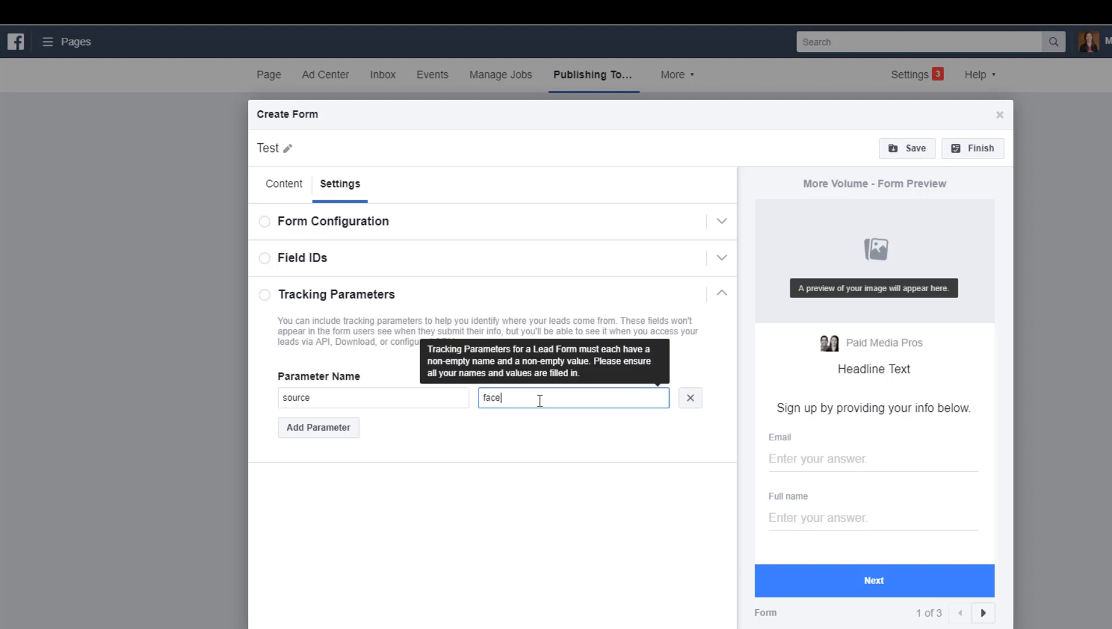
{"action": "type", "text": "book"}
{"action": "left_click", "coordinate": [552, 427]}
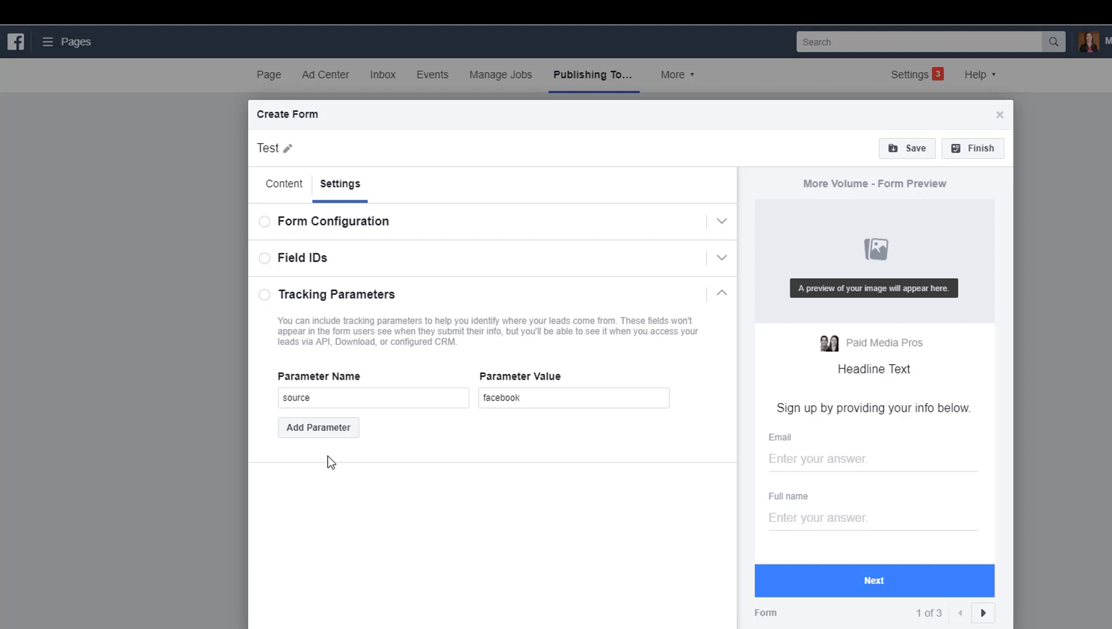
{"action": "left_click", "coordinate": [337, 432]}
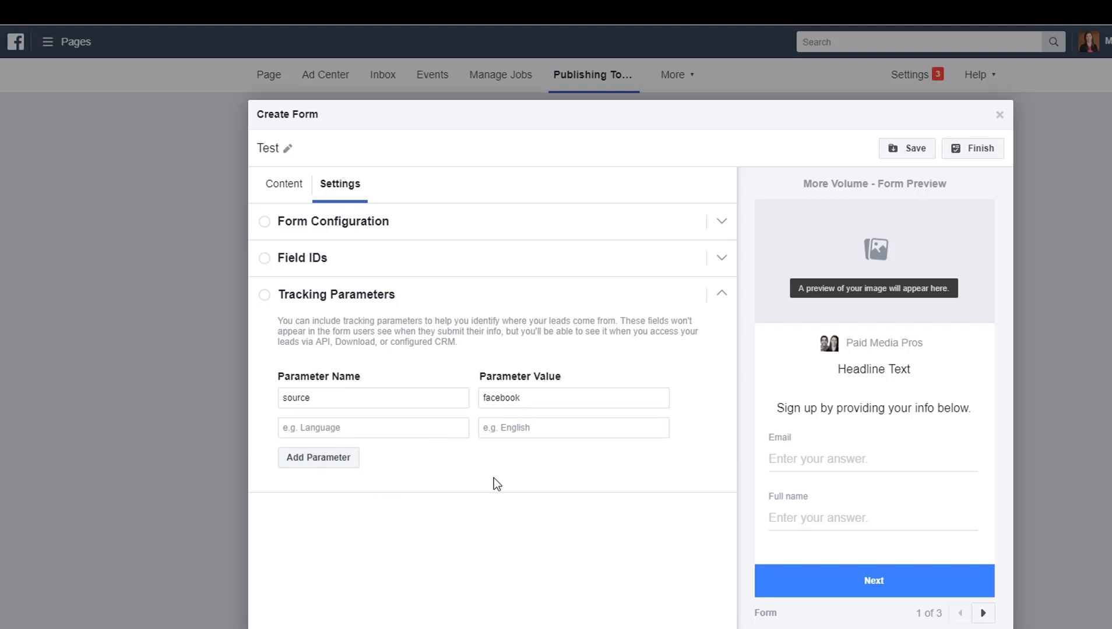
- In the form content, set the intro headline to "Headline Placeholder Text"
{"action": "left_click", "coordinate": [291, 185]}
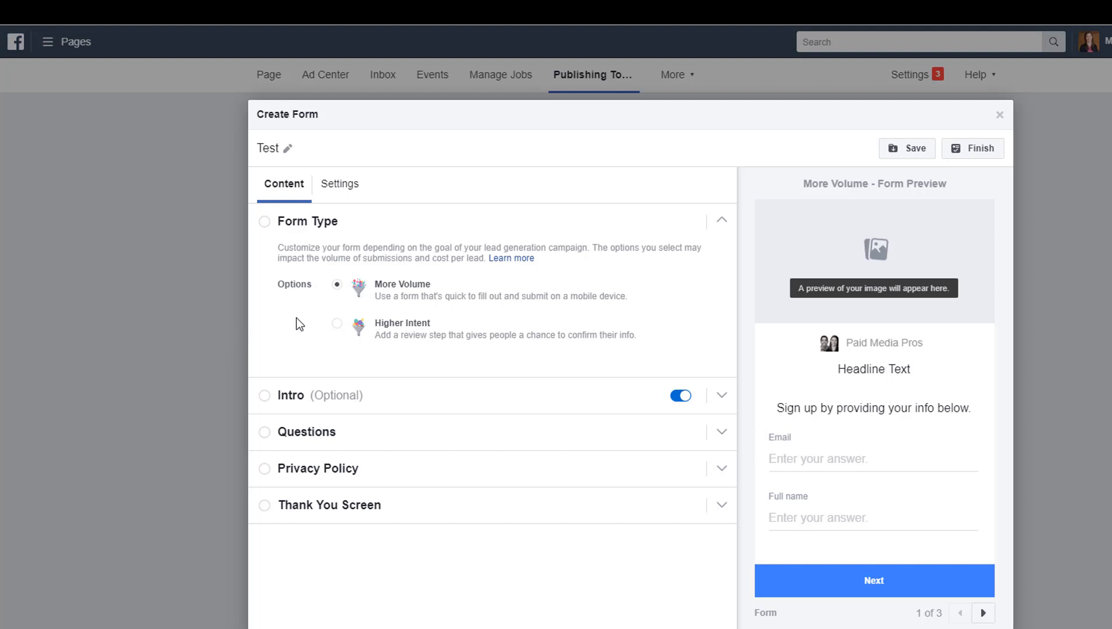
{"action": "left_click", "coordinate": [722, 397]}
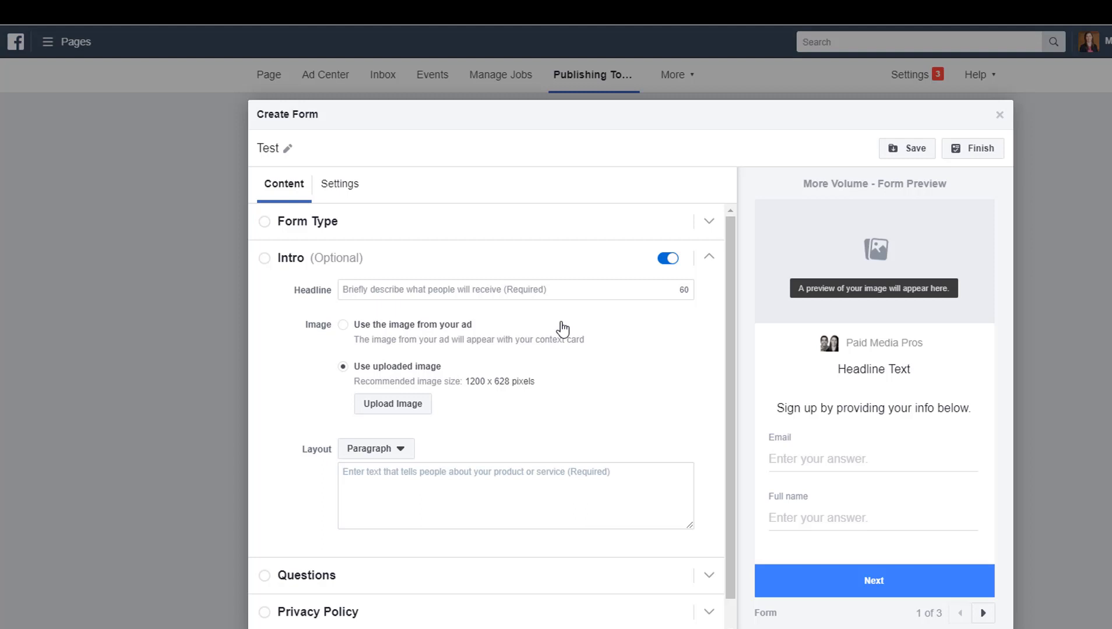
{"action": "left_click", "coordinate": [566, 290]}
{"action": "type", "text": "Headline"}
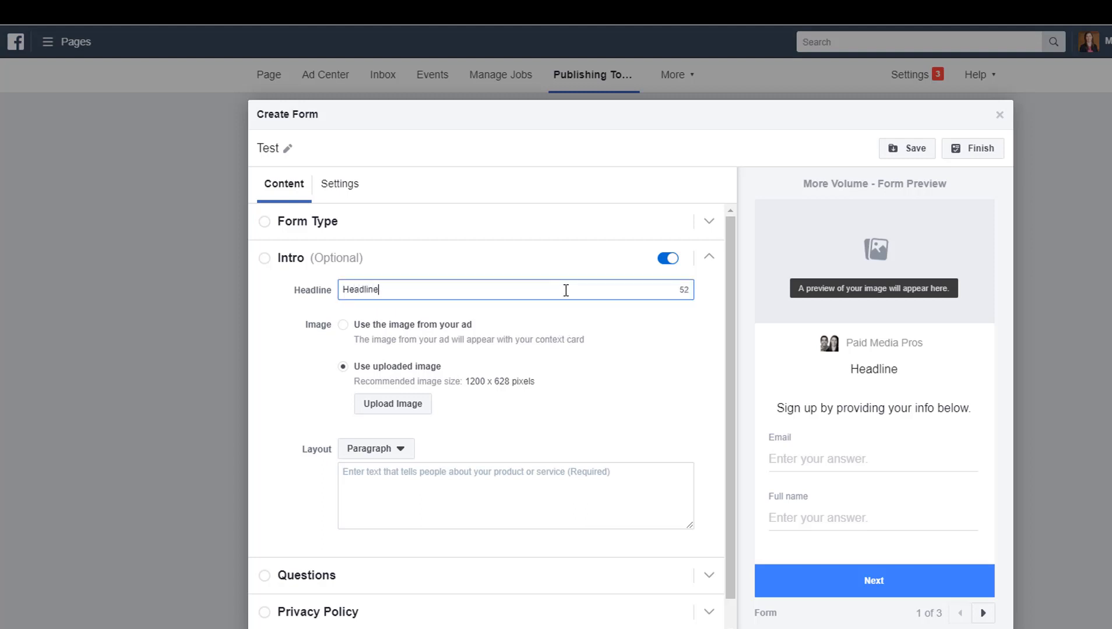
{"action": "type", "text": " Placehold"}
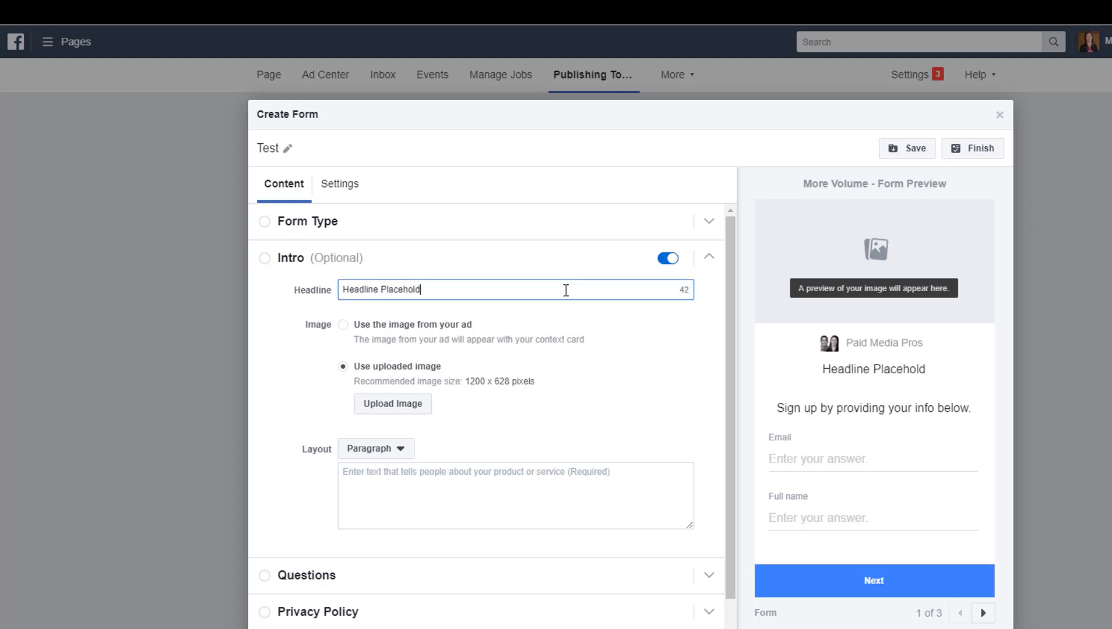
{"action": "type", "text": "er Text"}
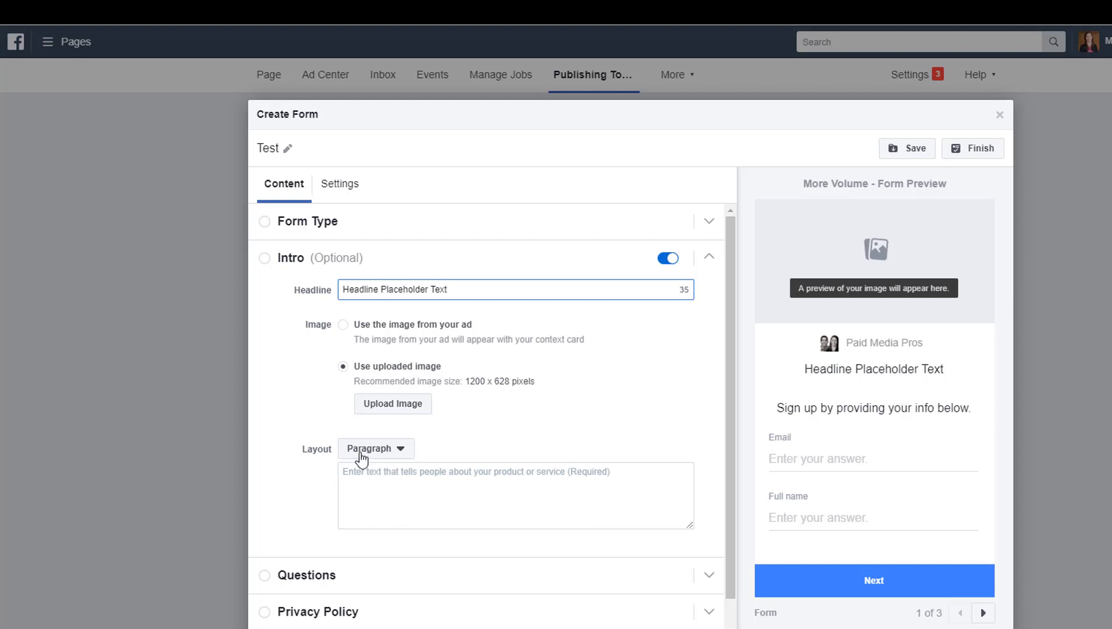
- Keep the intro's Paragraph layout and enter "Placeholder paragraph text." as its text
{"action": "left_click", "coordinate": [410, 457]}
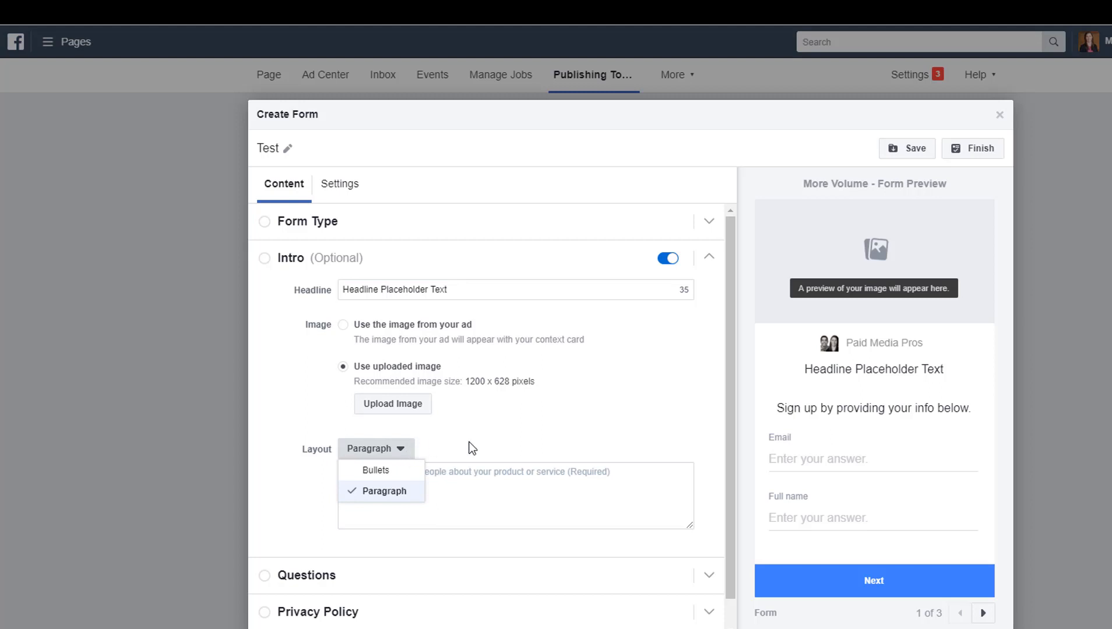
{"action": "left_click", "coordinate": [489, 462]}
{"action": "left_click", "coordinate": [532, 494]}
{"action": "type", "text": "Placeholde"}
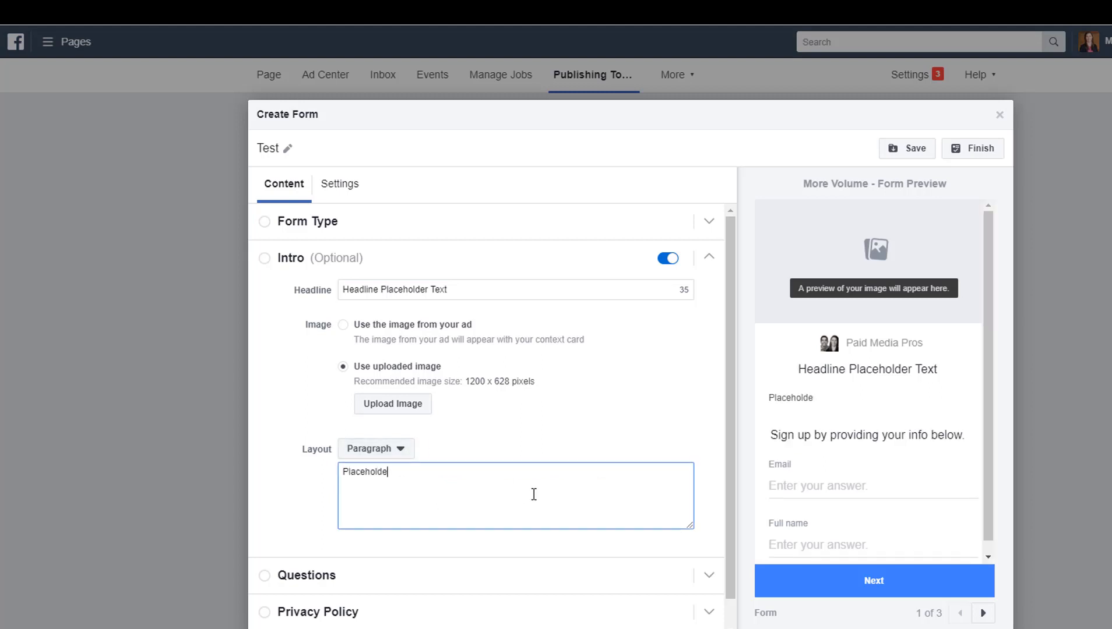
{"action": "type", "text": "r paragraph text."}
{"action": "left_click", "coordinate": [804, 409]}
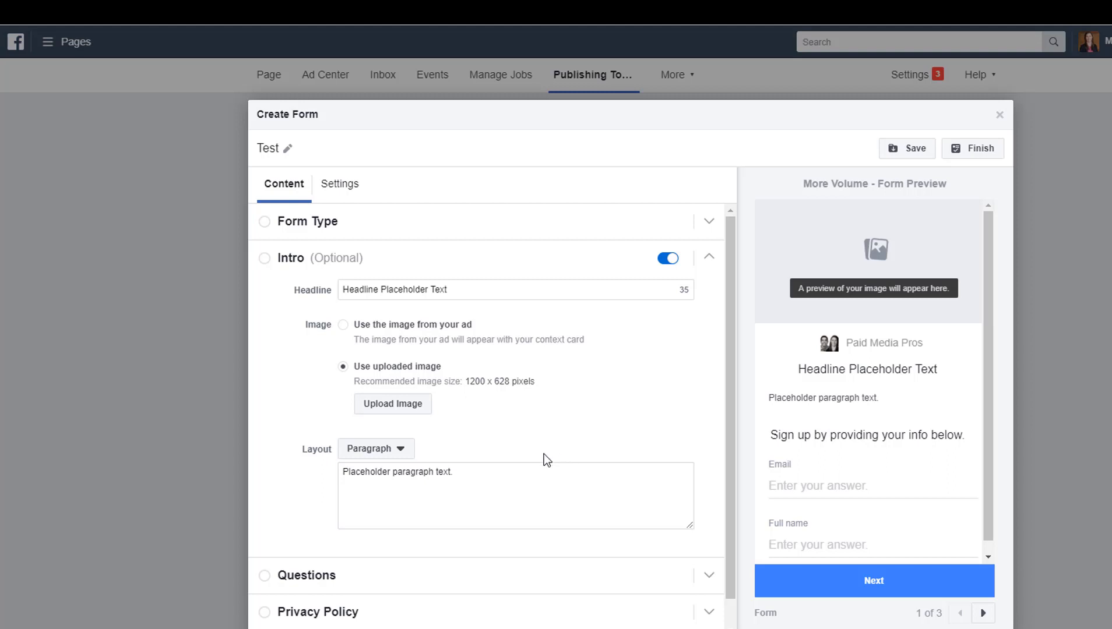
- Switch the intro layout to Bullets and enter "Bullet 1" and "Bullet 2" as the first two bullets
{"action": "left_click", "coordinate": [406, 458]}
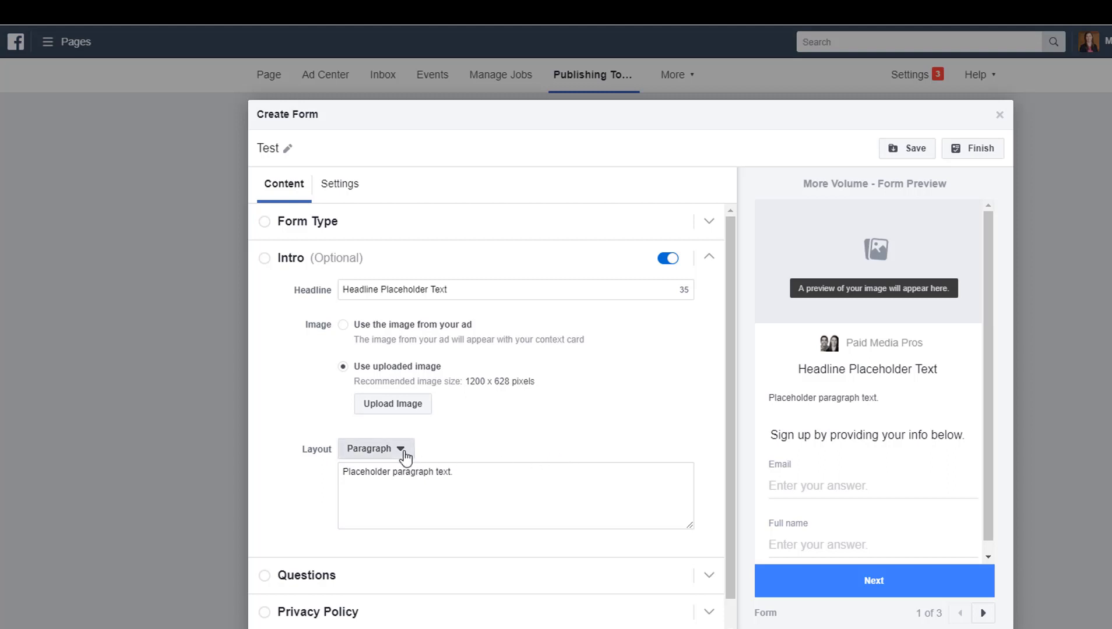
{"action": "left_click", "coordinate": [376, 471]}
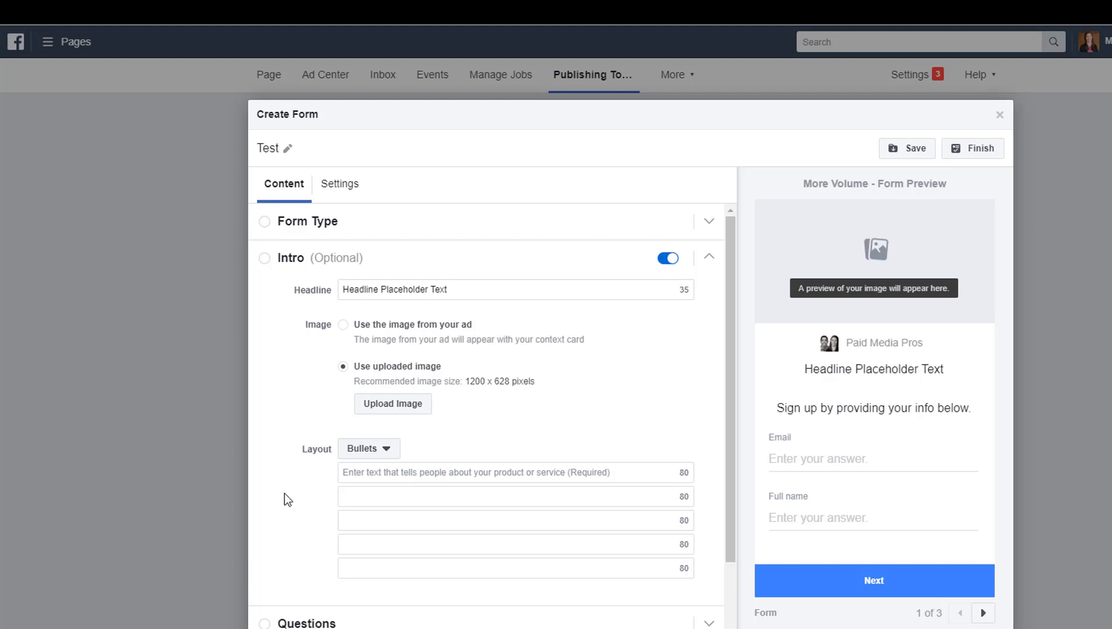
{"action": "left_click", "coordinate": [364, 472]}
{"action": "type", "text": "Bullet "}
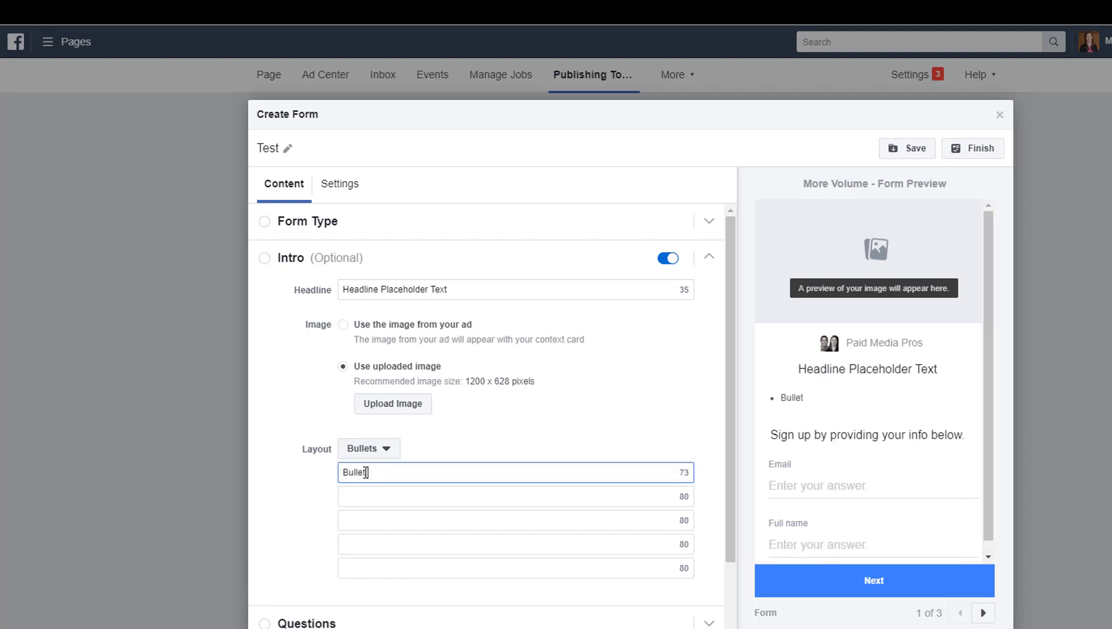
{"action": "type", "text": "1"}
{"action": "left_click", "coordinate": [382, 495]}
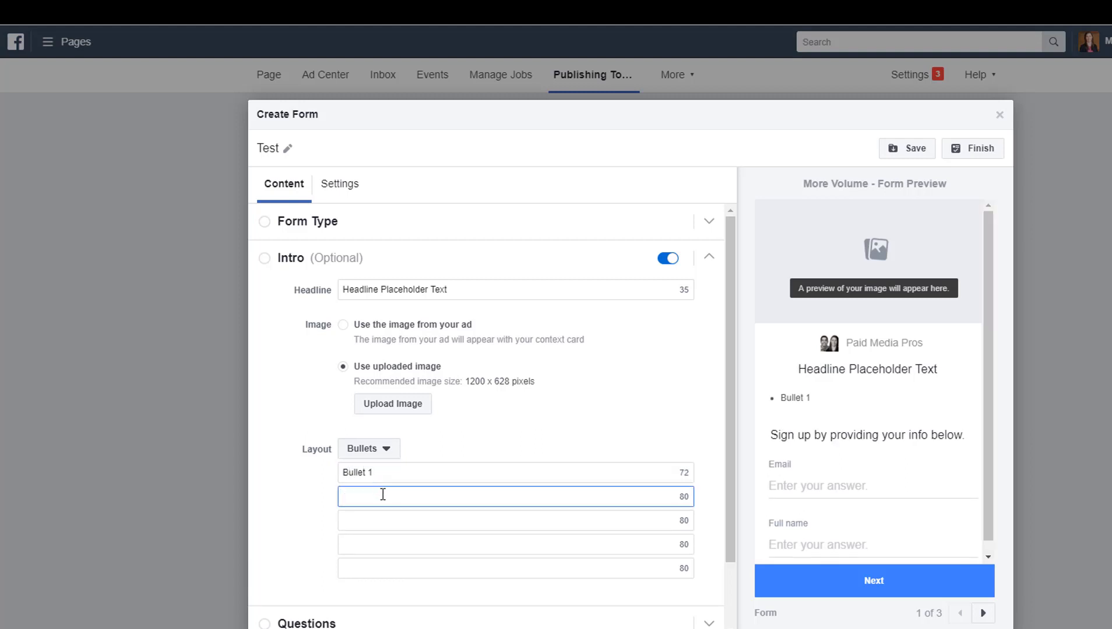
{"action": "type", "text": "Bullet 2"}
{"action": "left_click", "coordinate": [306, 527]}
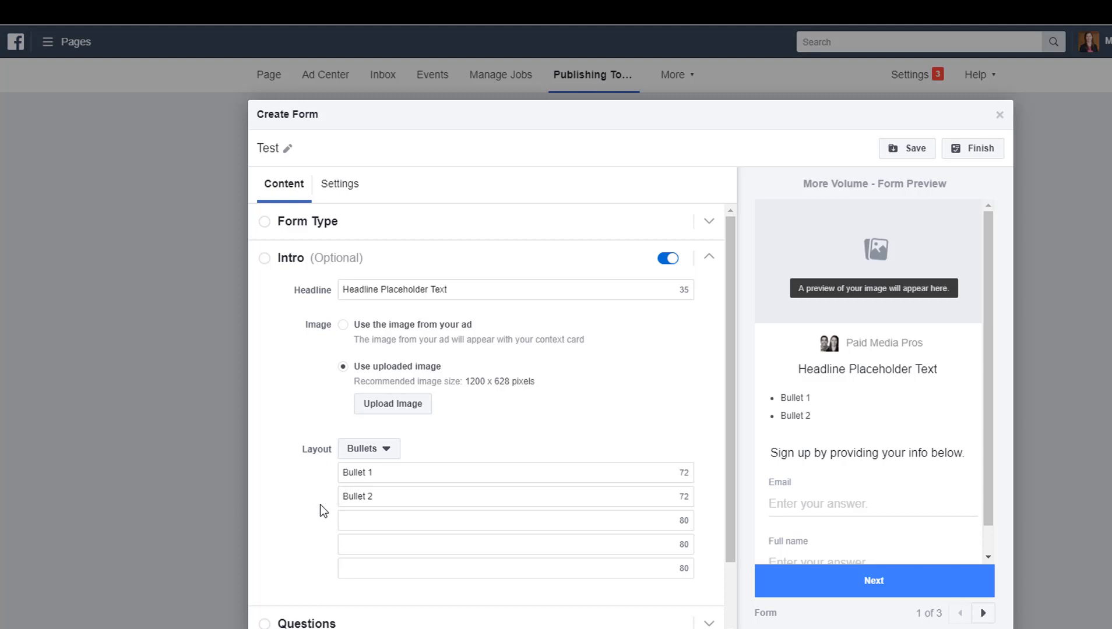
- Try turning the optional intro off, switch it back on, and collapse its section
{"action": "left_click", "coordinate": [706, 260]}
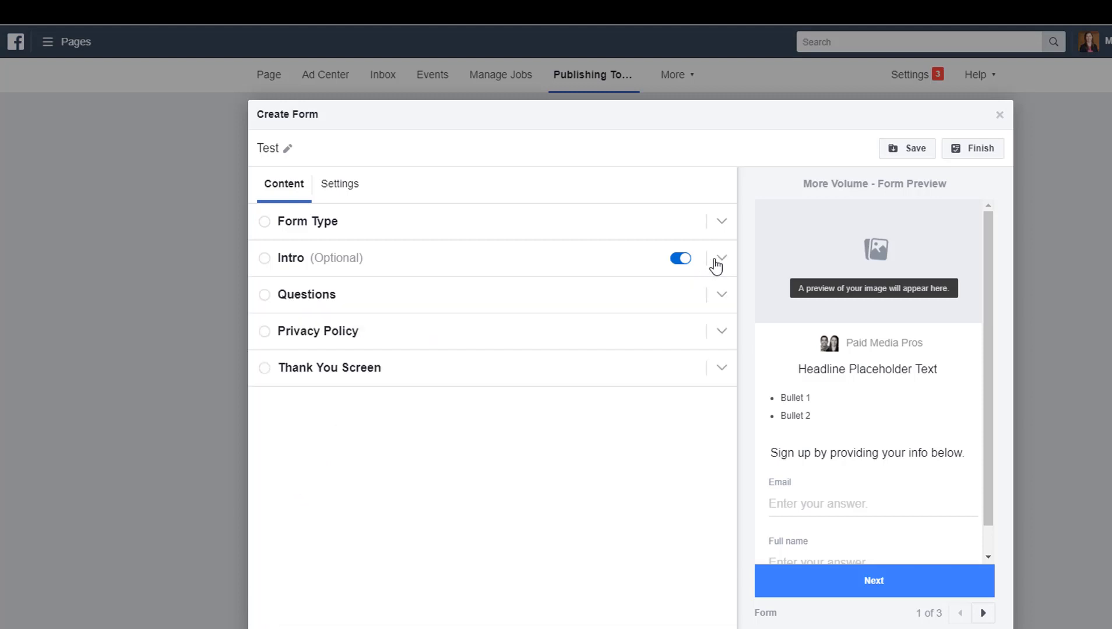
{"action": "left_click", "coordinate": [683, 258]}
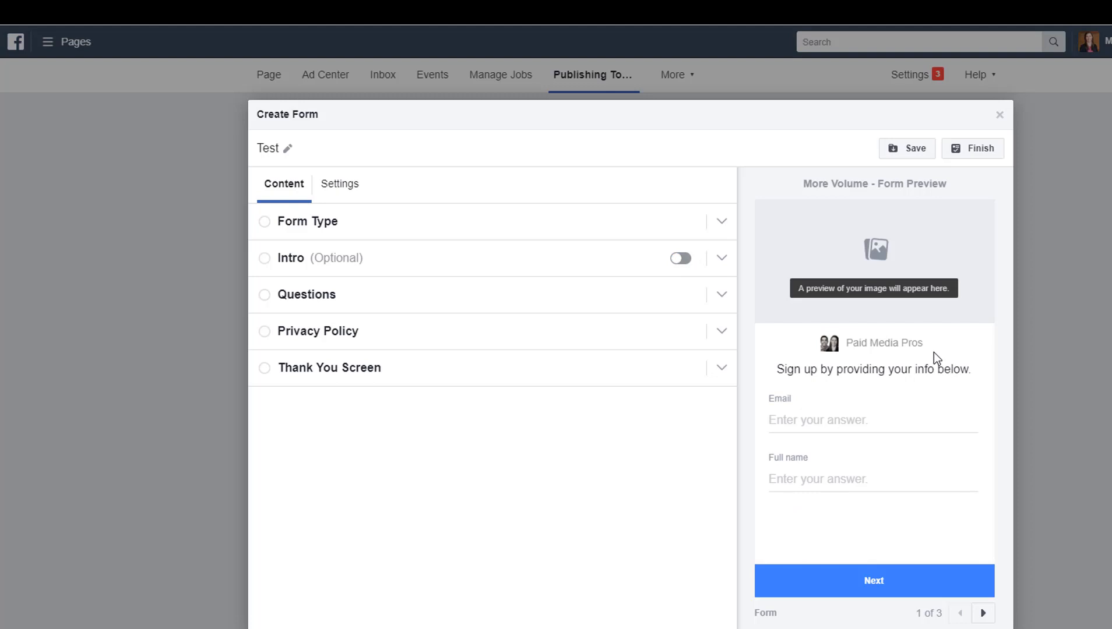
{"action": "left_click", "coordinate": [679, 260]}
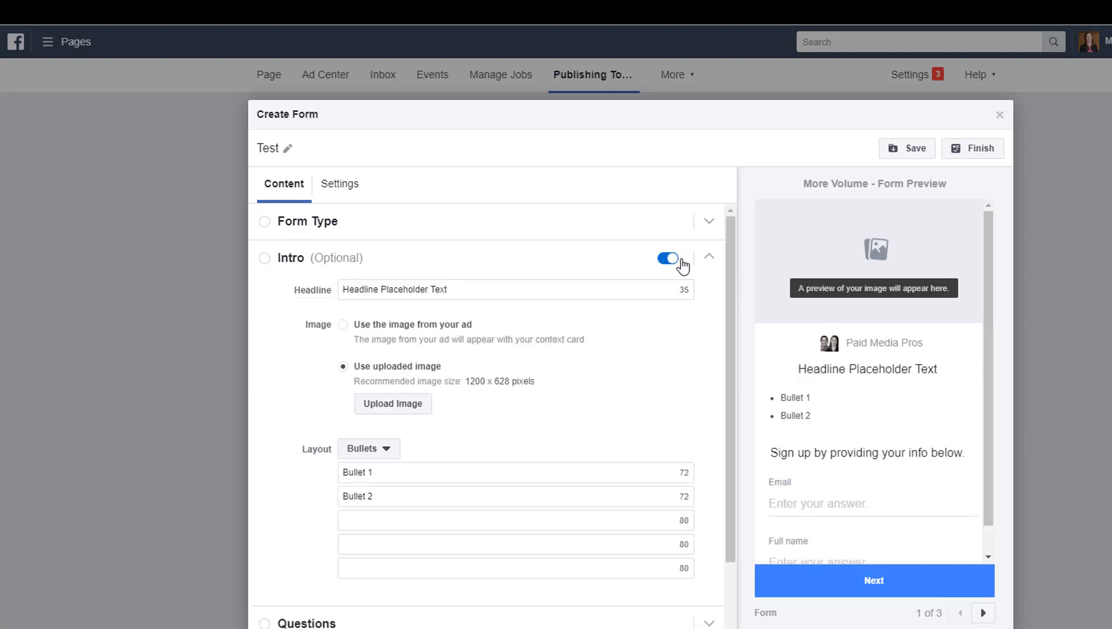
{"action": "left_click", "coordinate": [711, 258]}
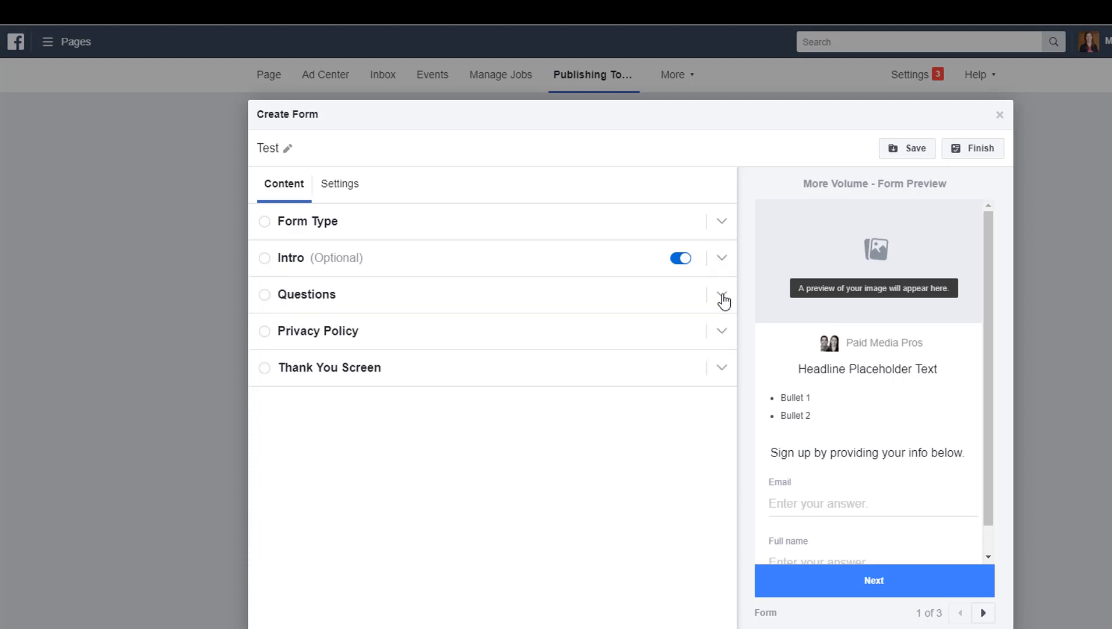
- Expand the Questions section of the form content and inspect its optional headline field
{"action": "left_click", "coordinate": [722, 298]}
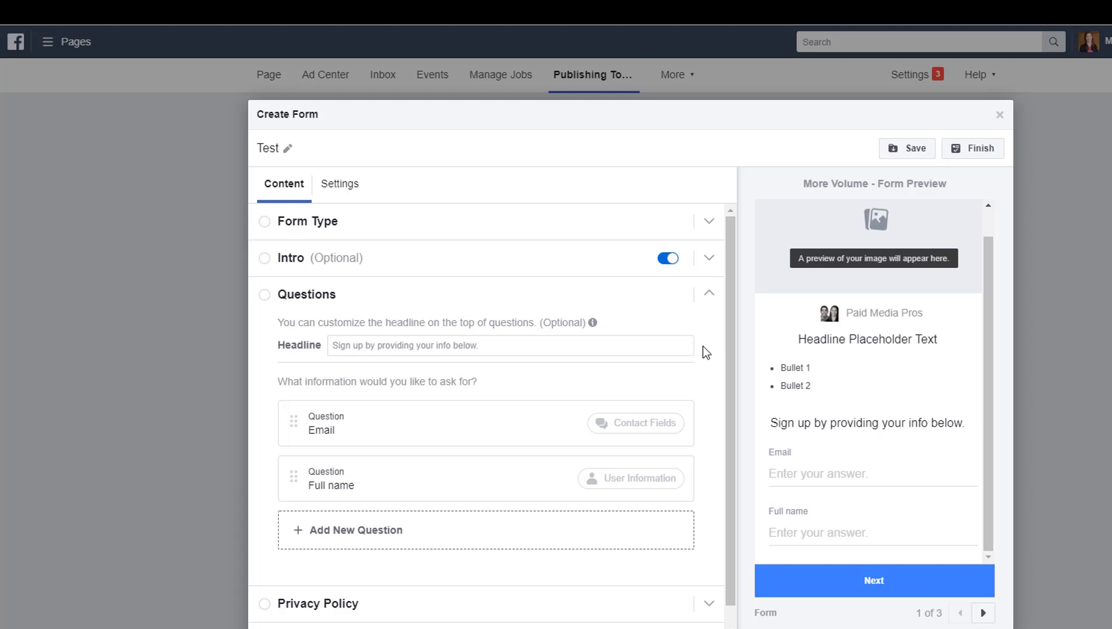
{"action": "left_click", "coordinate": [669, 349]}
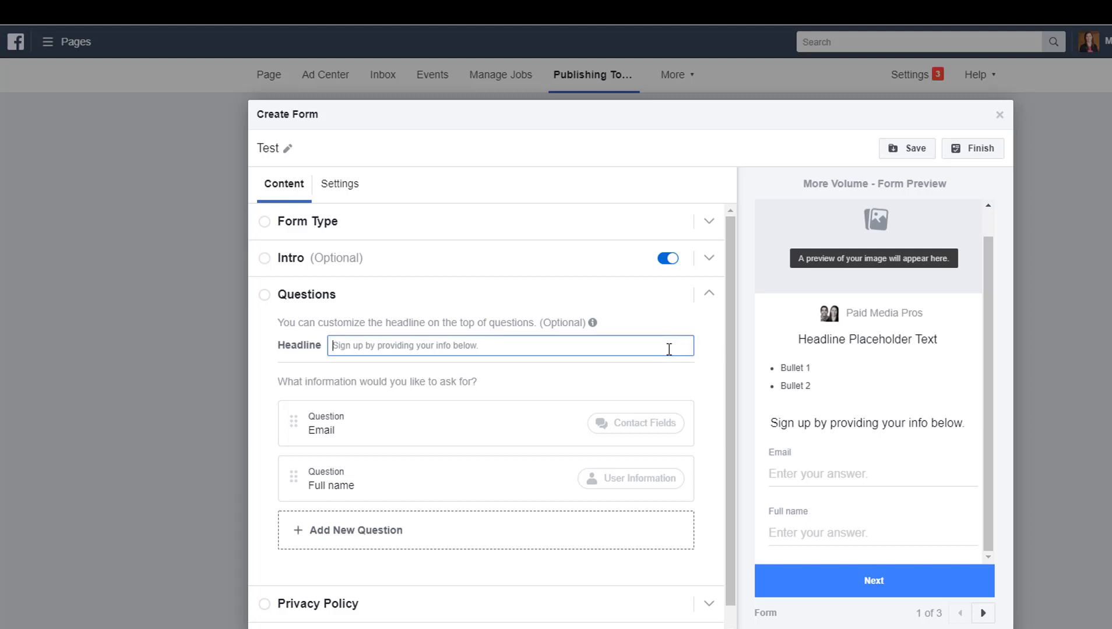
{"action": "left_click", "coordinate": [711, 368]}
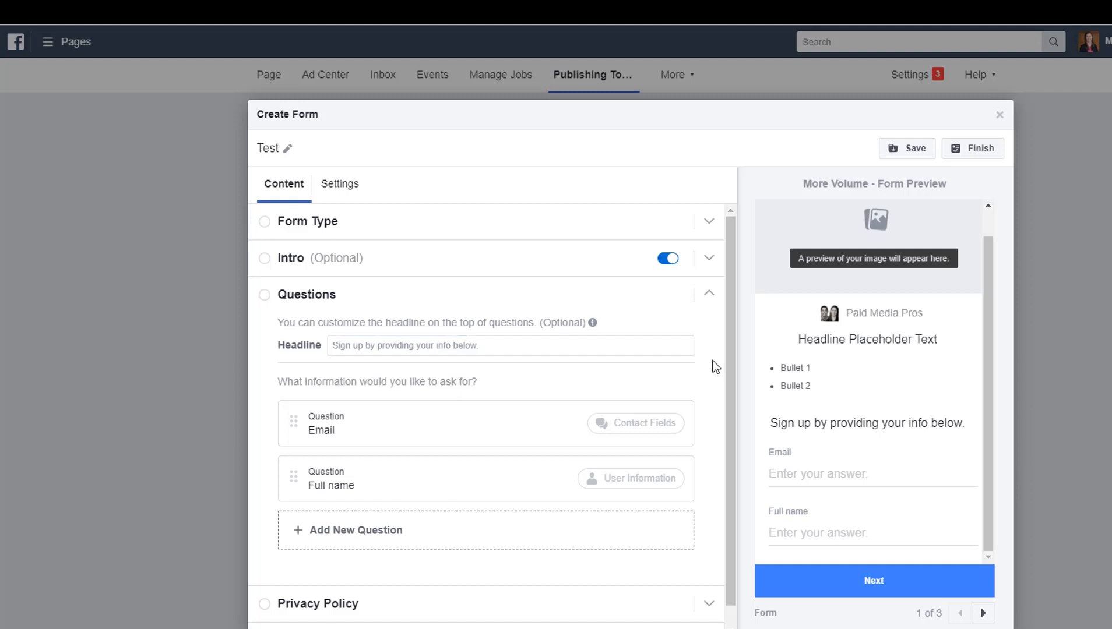
{"action": "scroll", "coordinate": [716, 366], "scroll_direction": "down", "scroll_amount": 1}
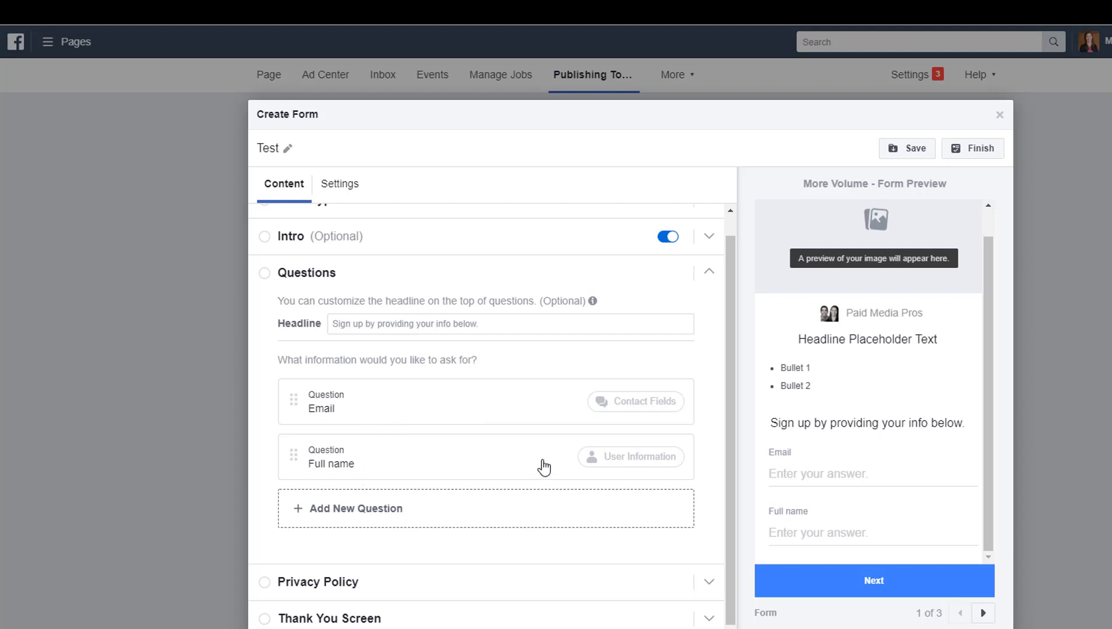
- Review the prefill question categories, and add a custom Short Answer question reading "What is your favorite color?"
{"action": "left_click", "coordinate": [372, 513]}
{"action": "mouse_move", "coordinate": [374, 510]}
{"action": "mouse_move", "coordinate": [379, 452]}
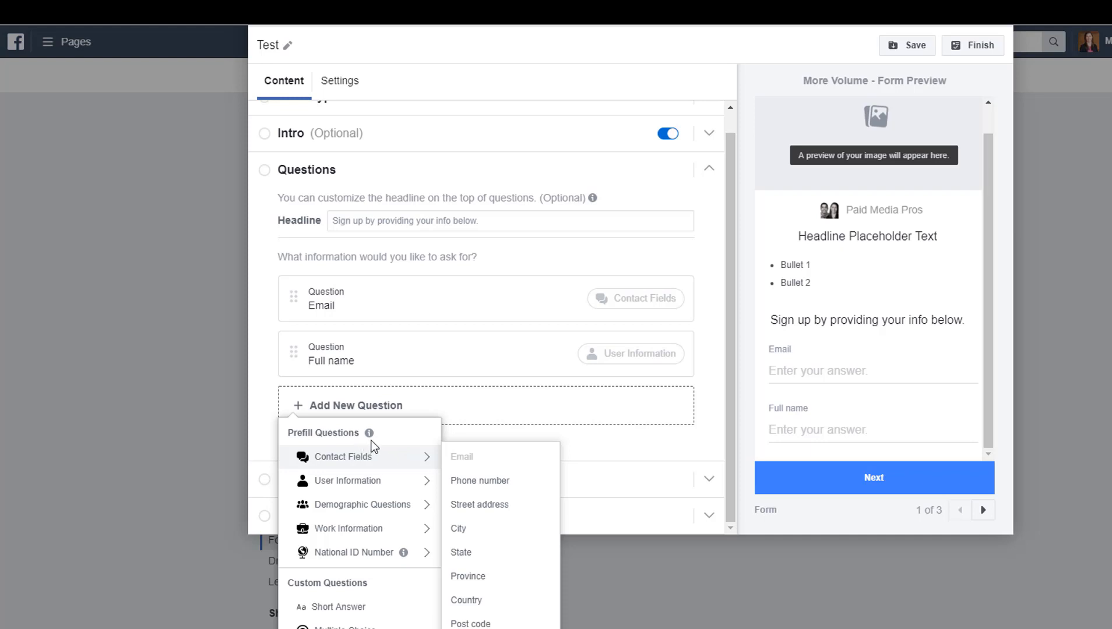
{"action": "mouse_move", "coordinate": [379, 553]}
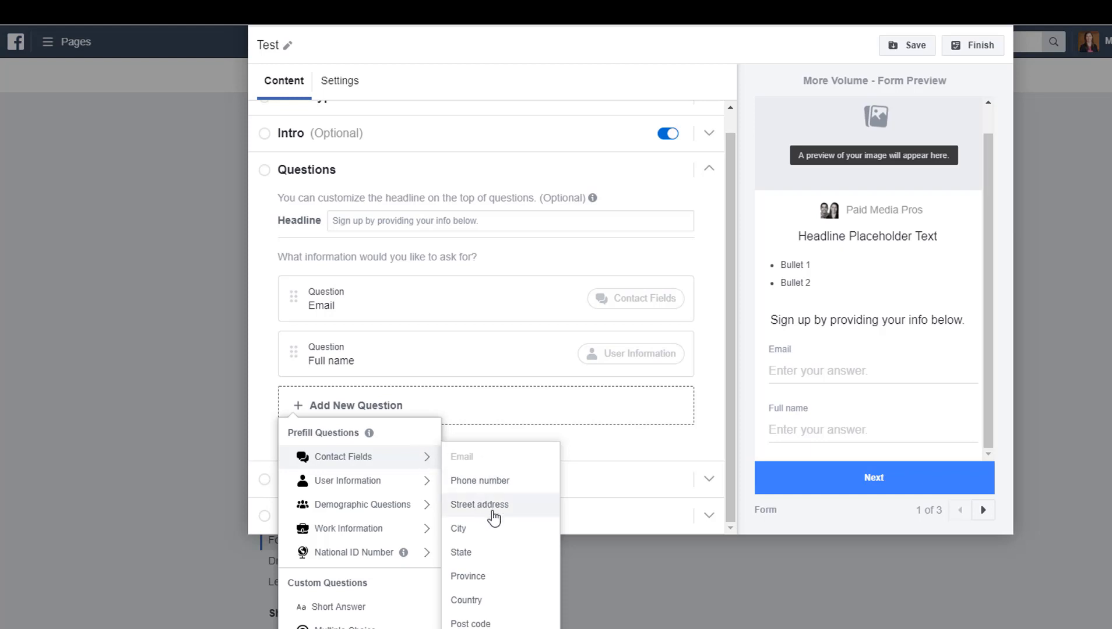
{"action": "mouse_move", "coordinate": [410, 513]}
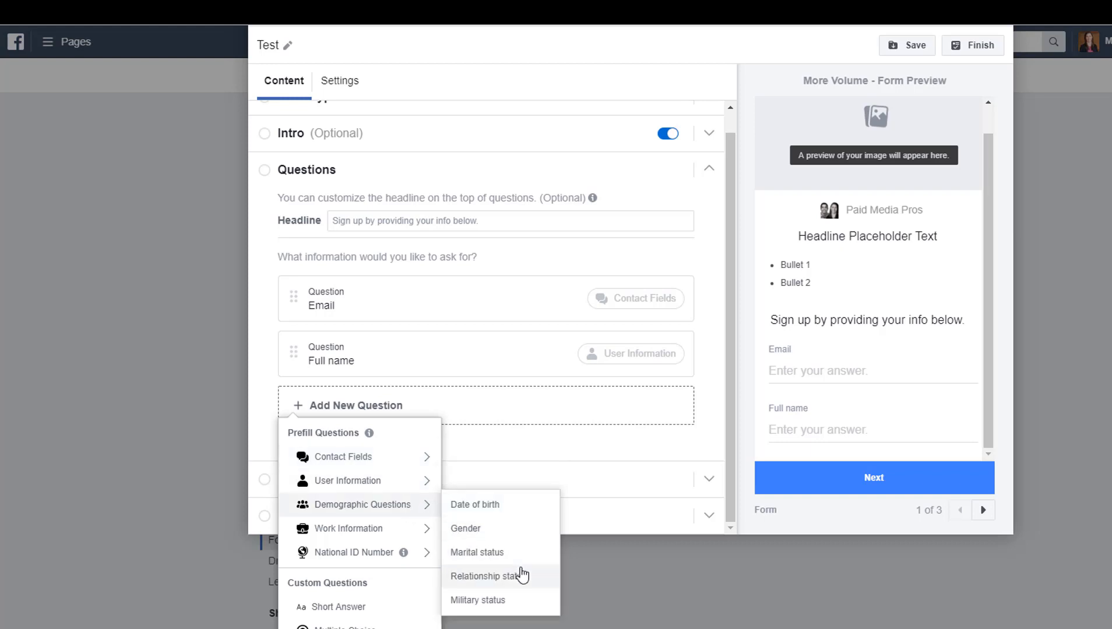
{"action": "mouse_move", "coordinate": [388, 529]}
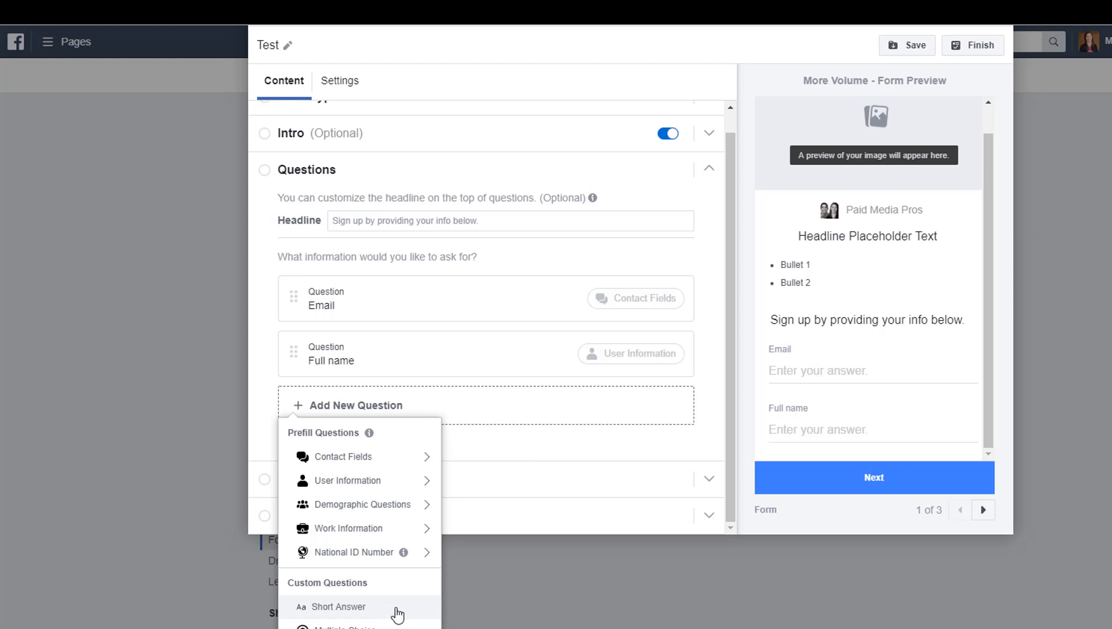
{"action": "left_click", "coordinate": [396, 614]}
{"action": "type", "text": "Wha"}
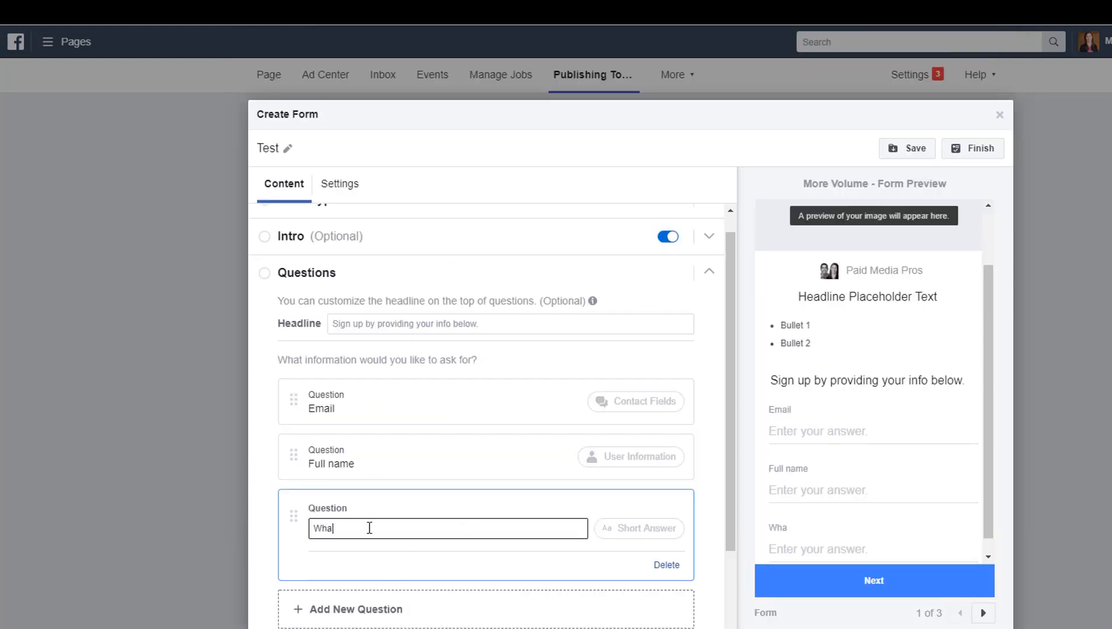
{"action": "type", "text": "t is your favorite color?"}
{"action": "left_click", "coordinate": [830, 531]}
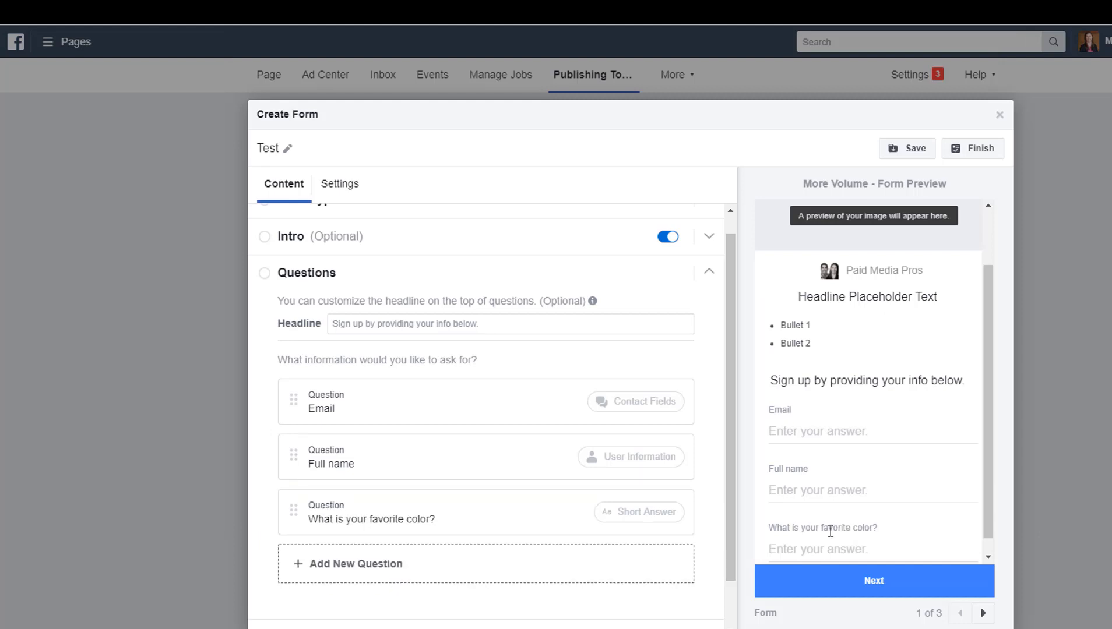
{"action": "scroll", "coordinate": [893, 528], "scroll_direction": "down", "scroll_amount": 1}
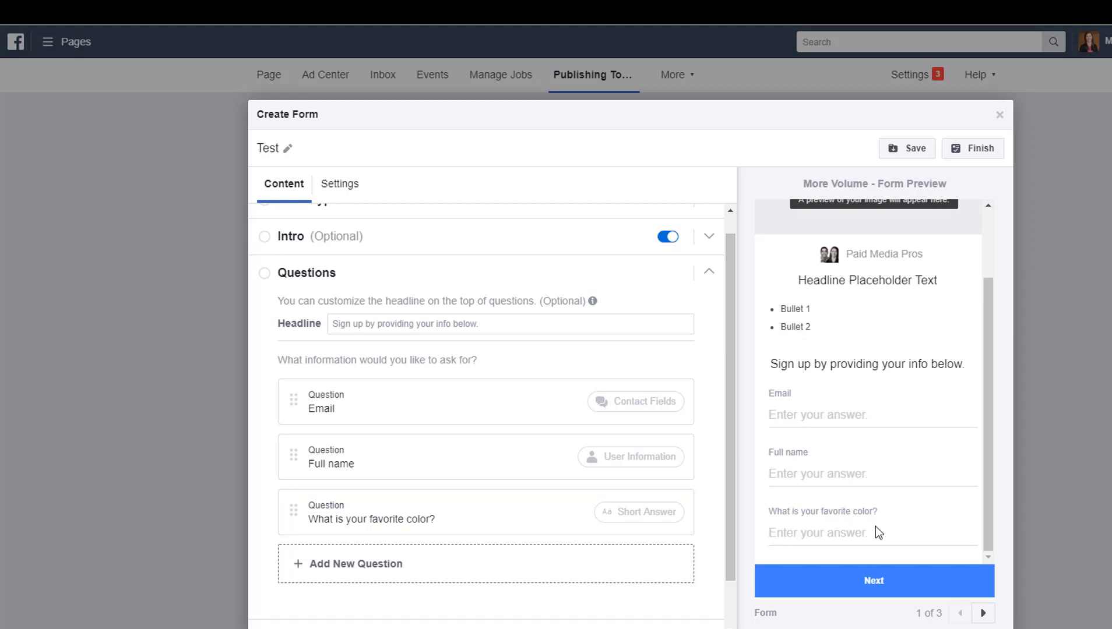
- Add a custom Multiple Choice question reading "Select a number" below the favorite color question
{"action": "left_click", "coordinate": [353, 564]}
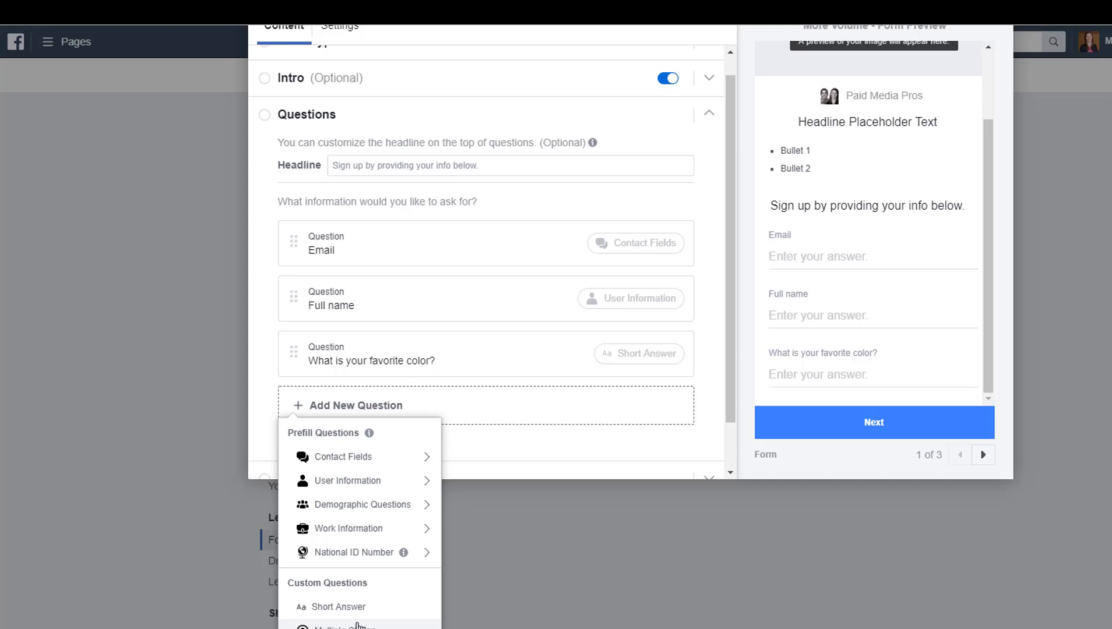
{"action": "left_click", "coordinate": [358, 627]}
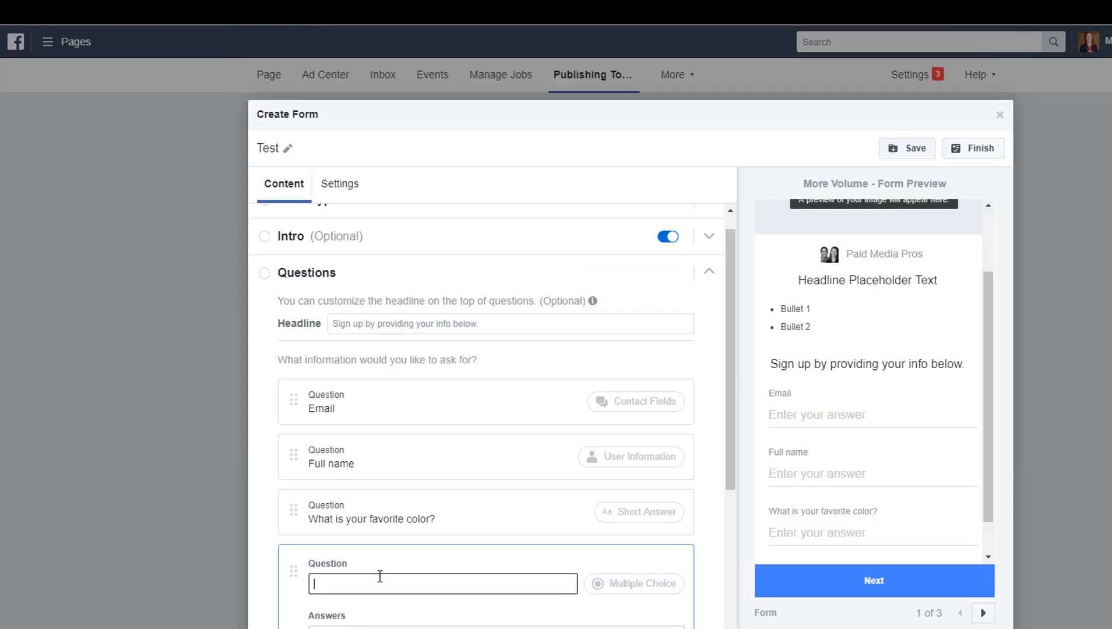
{"action": "type", "text": "Select a number"}
{"action": "scroll", "coordinate": [531, 516], "scroll_direction": "down", "scroll_amount": 3}
{"action": "scroll", "coordinate": [534, 515], "scroll_direction": "down", "scroll_amount": 2}
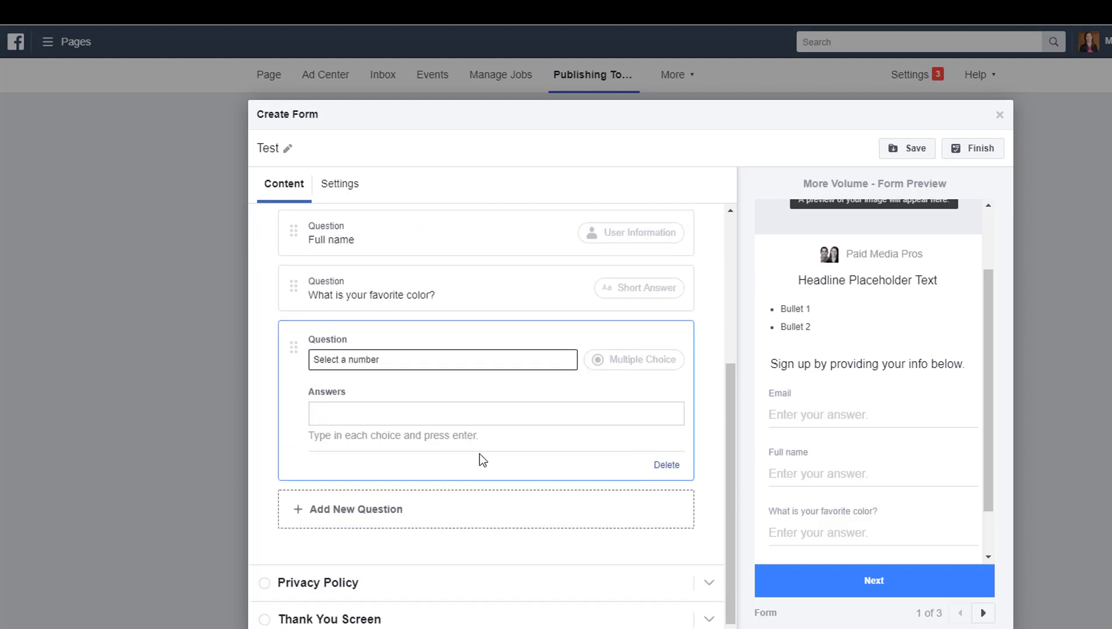
- Enter 1, 2 and 3 as separate answer choices for the "Select a number" question
{"action": "left_click", "coordinate": [471, 415]}
{"action": "type", "text": "1"}
{"action": "key", "text": "Return"}
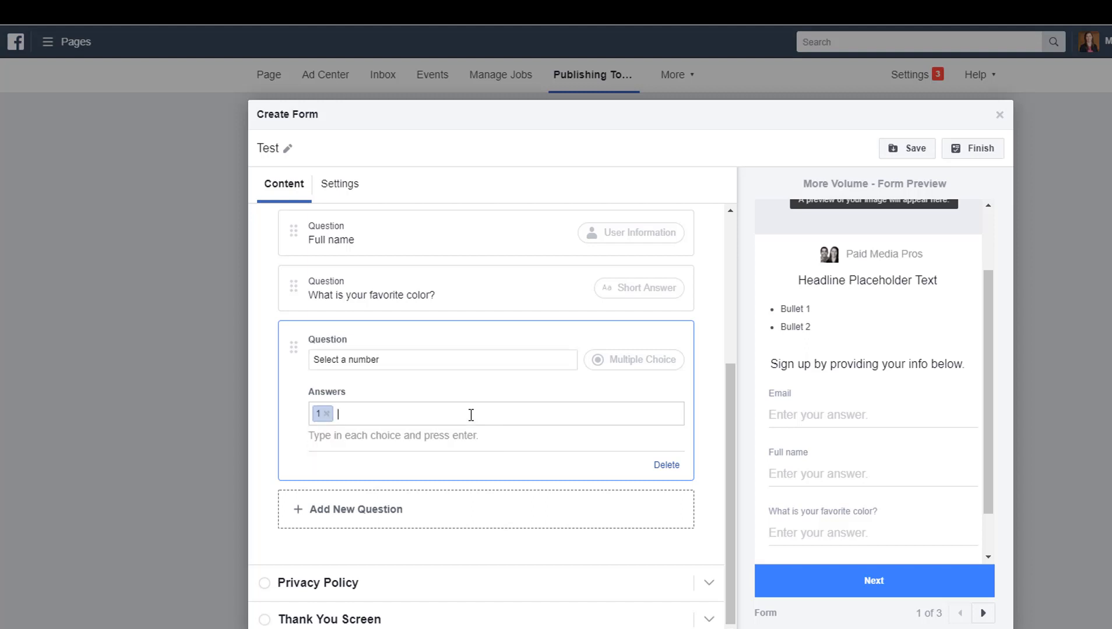
{"action": "type", "text": "2"}
{"action": "key", "text": "Return"}
{"action": "type", "text": "3"}
{"action": "key", "text": "Return"}
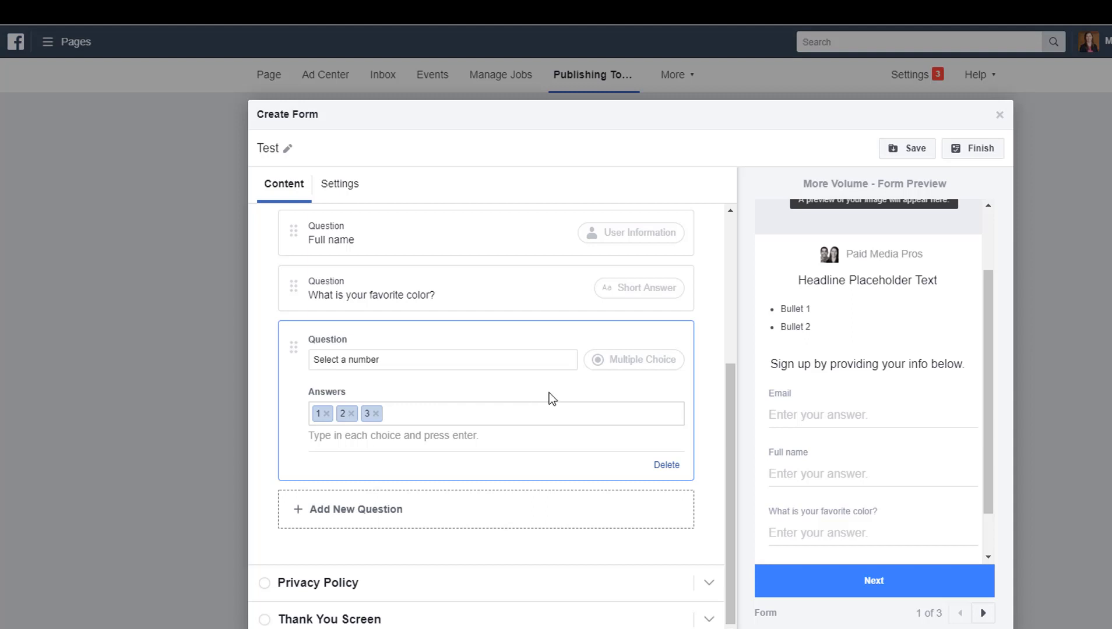
- Remove answer 2 from the "Select a number" question and check its choices in the form preview
{"action": "left_click", "coordinate": [351, 413]}
{"action": "scroll", "coordinate": [862, 444], "scroll_direction": "down", "scroll_amount": 1}
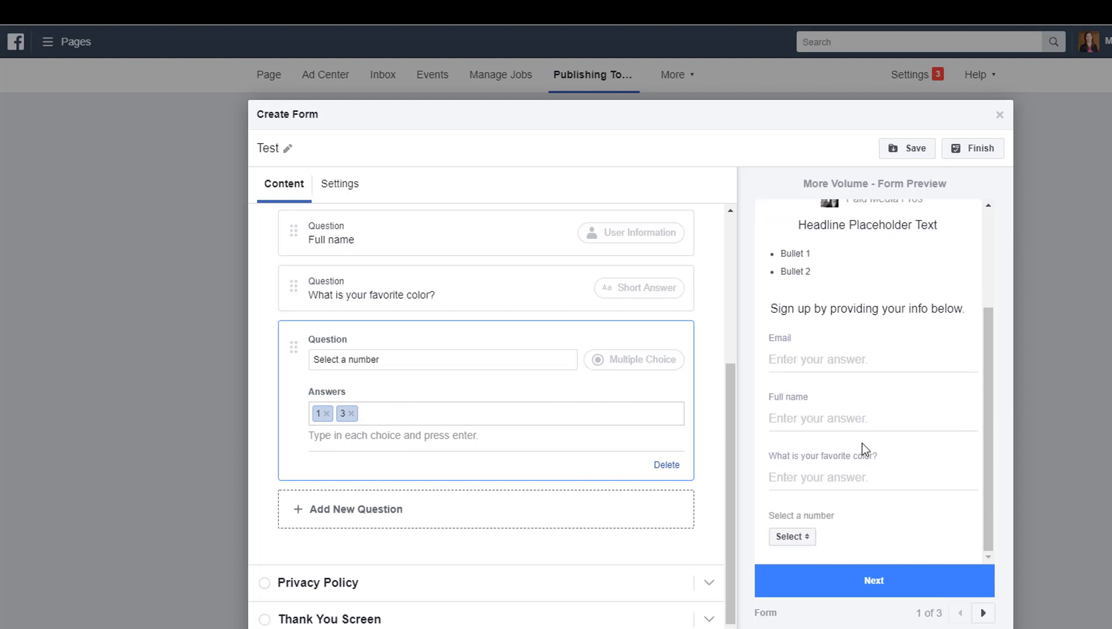
{"action": "left_click", "coordinate": [807, 541]}
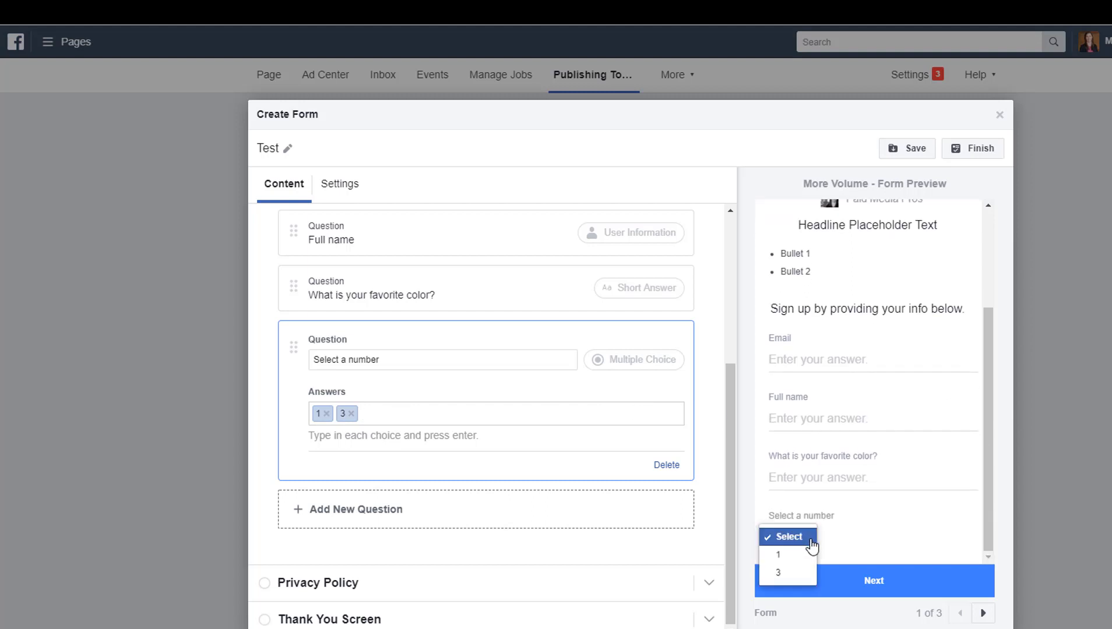
- Add answer 2 again after 3 in the "Select a number" question and check the choice order in the preview
{"action": "left_click", "coordinate": [521, 417]}
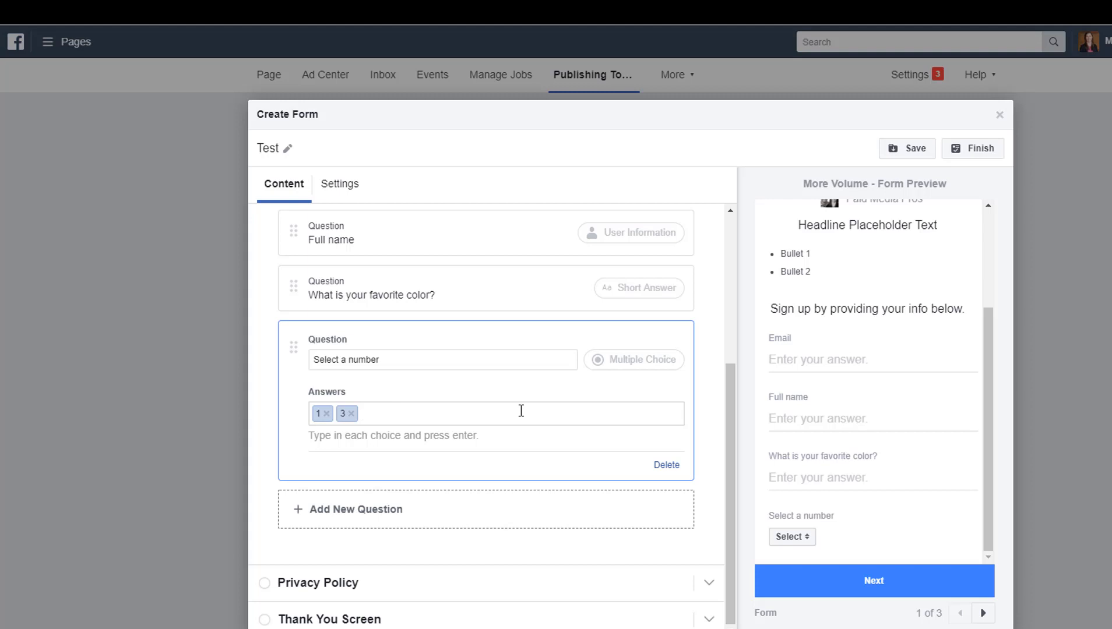
{"action": "type", "text": "2"}
{"action": "key", "text": "Return"}
{"action": "left_click", "coordinate": [807, 539]}
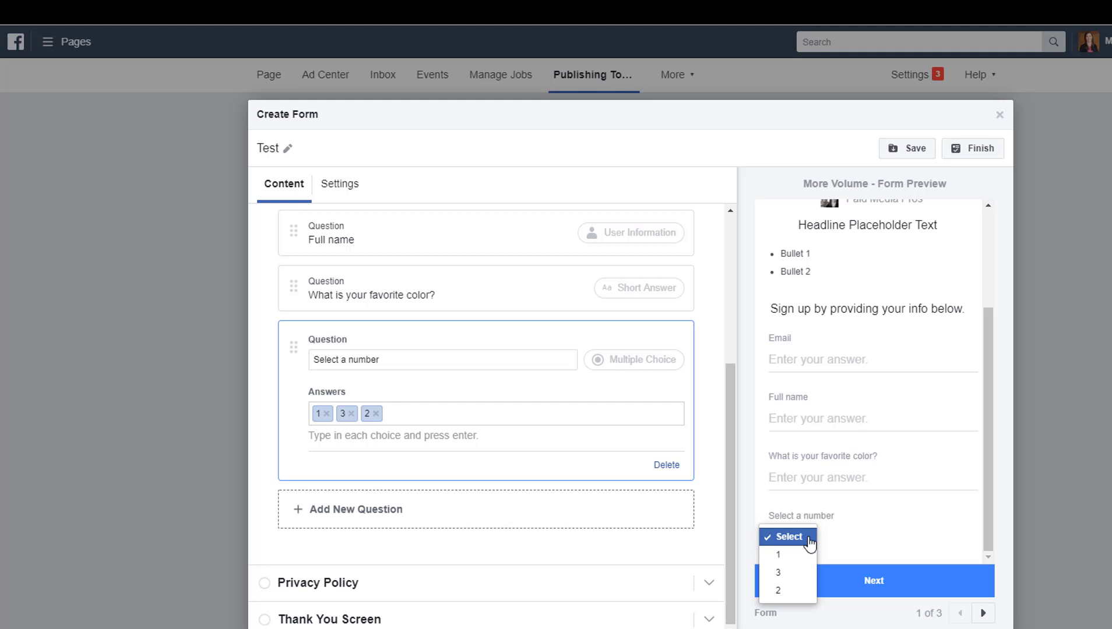
{"action": "left_click", "coordinate": [724, 515]}
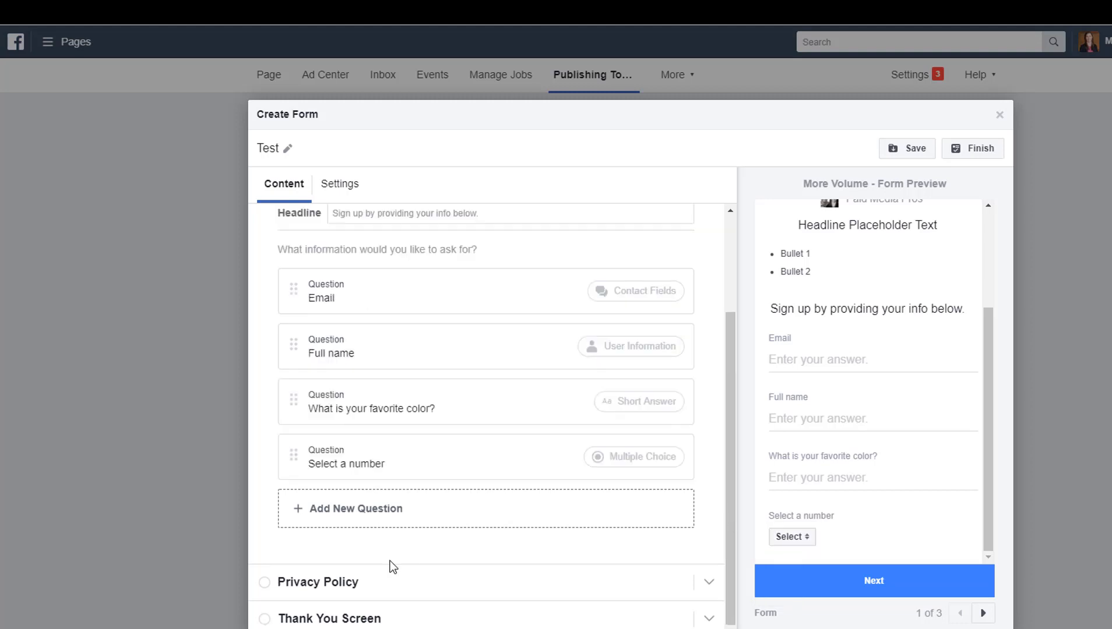
{"action": "left_click", "coordinate": [375, 527]}
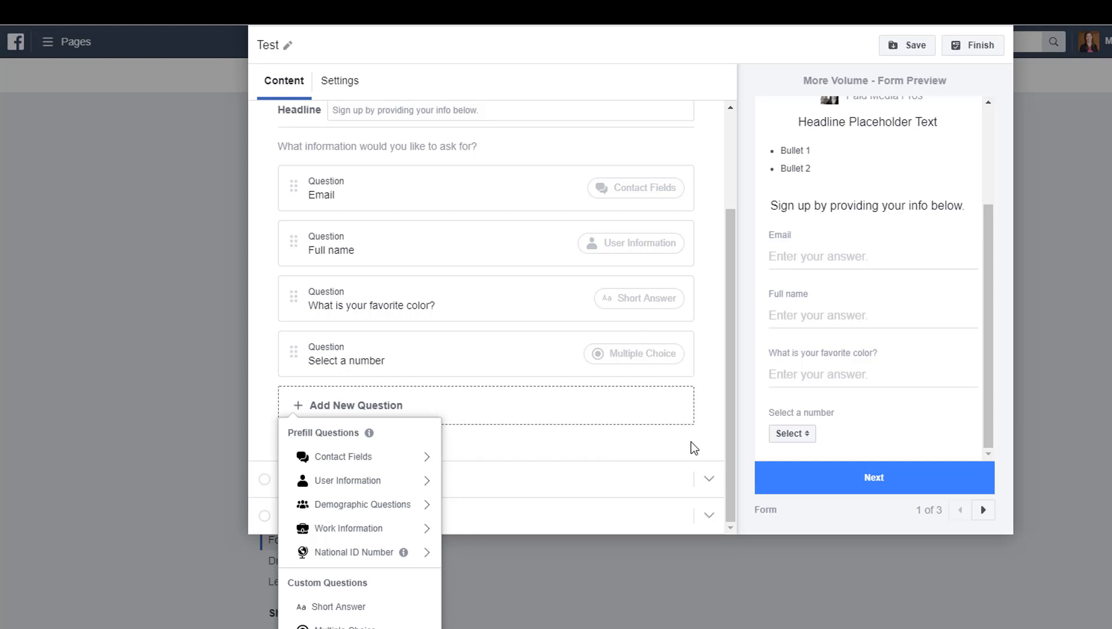
{"action": "left_click", "coordinate": [666, 447]}
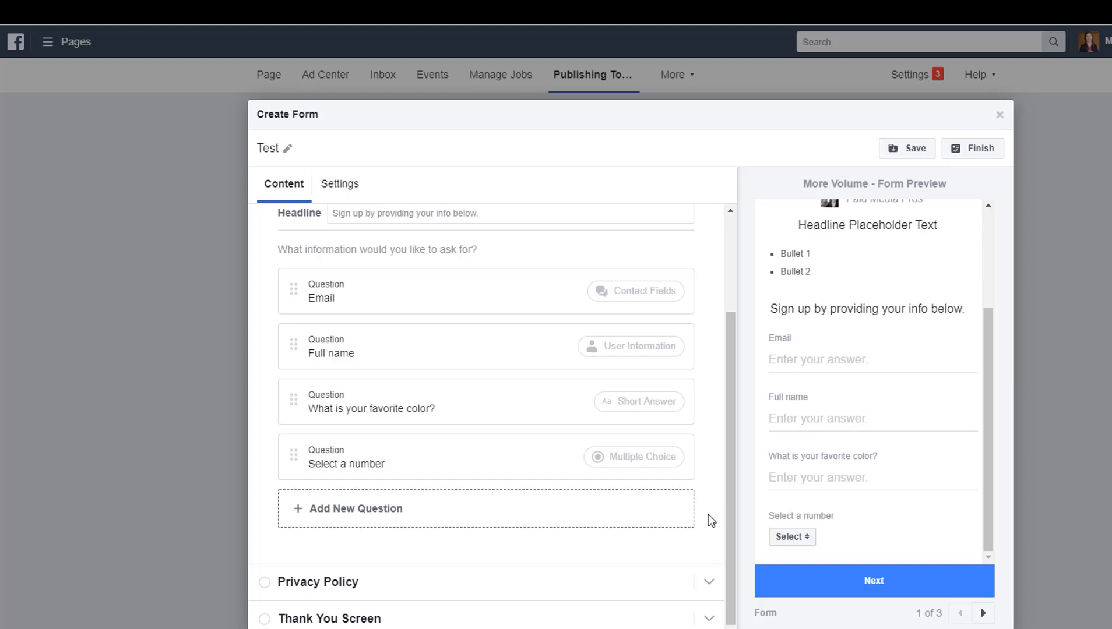
- Enter paidmediapros.com/privacy as the link URL in the form's Privacy Policy section
{"action": "left_click", "coordinate": [710, 584]}
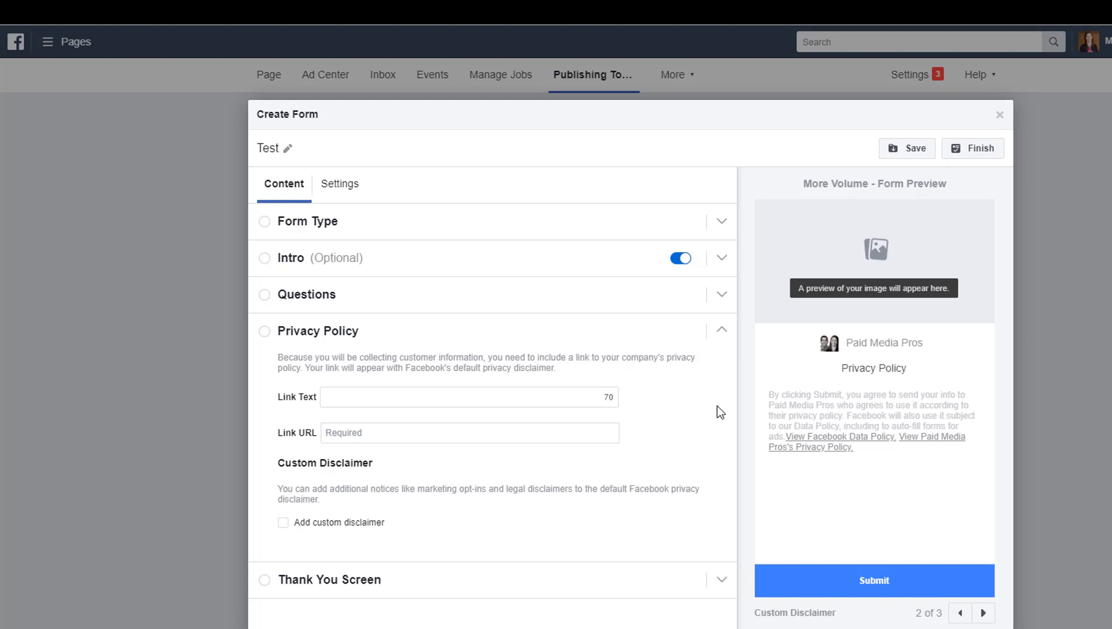
{"action": "left_click", "coordinate": [493, 434]}
{"action": "type", "text": "paidme"}
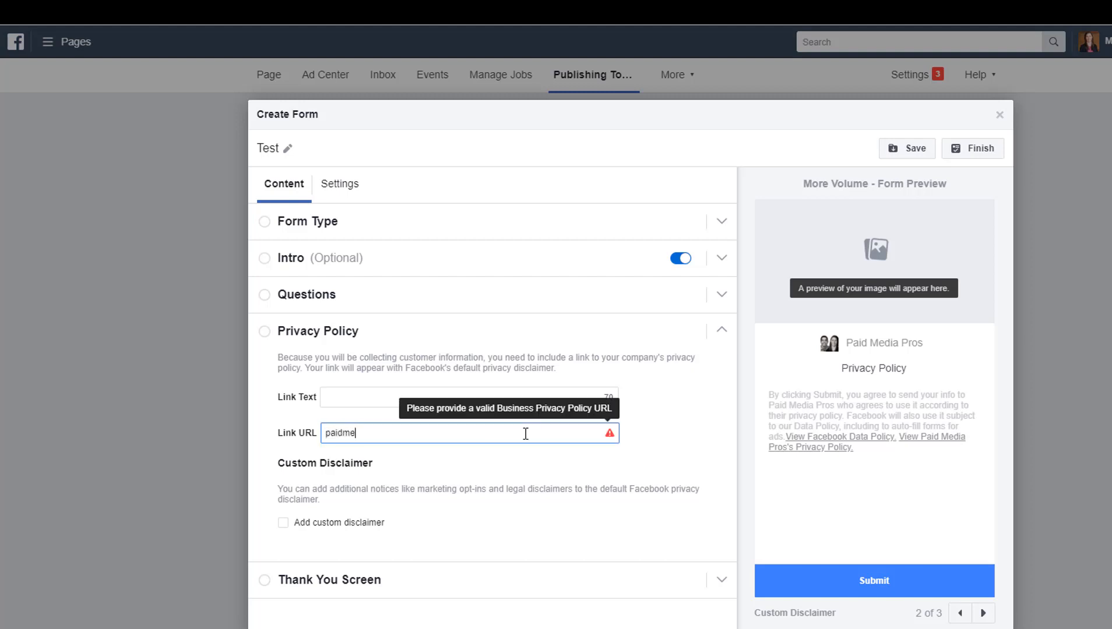
{"action": "type", "text": "diapros.com/"}
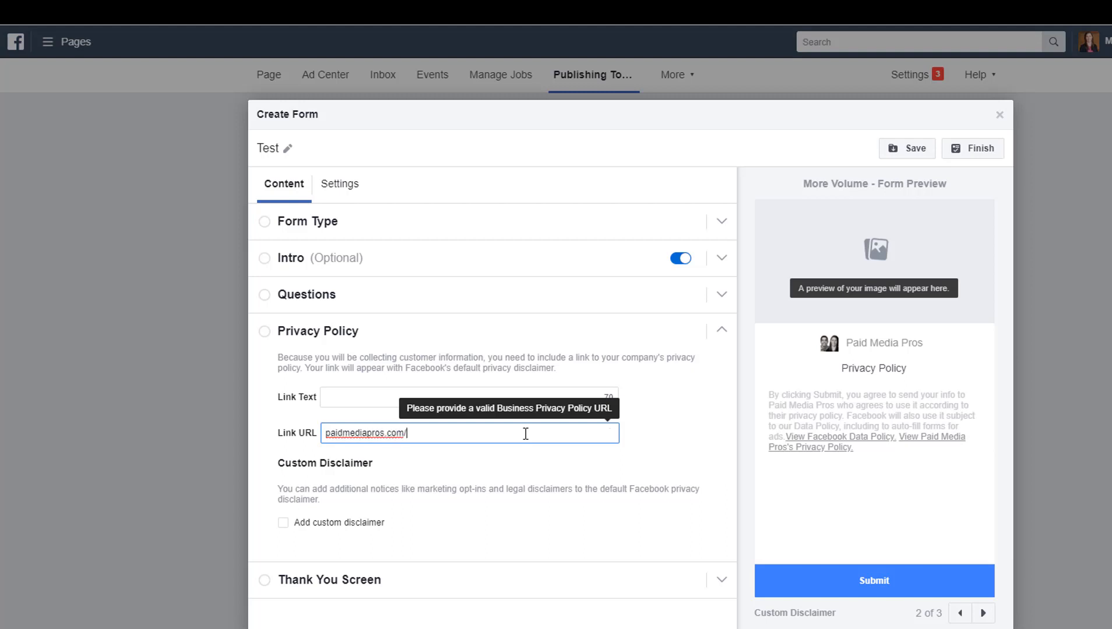
{"action": "type", "text": "privacy"}
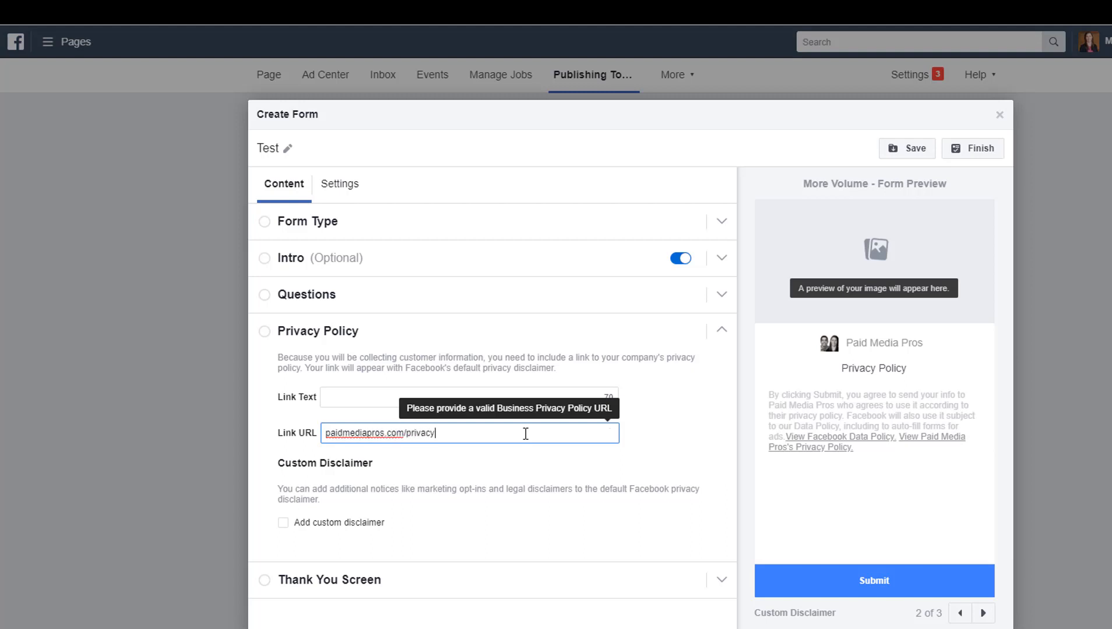
- Set the privacy policy link text to "Paid Media Pros Privacy Policy"
{"action": "left_click", "coordinate": [373, 400]}
{"action": "type", "text": "Paid"}
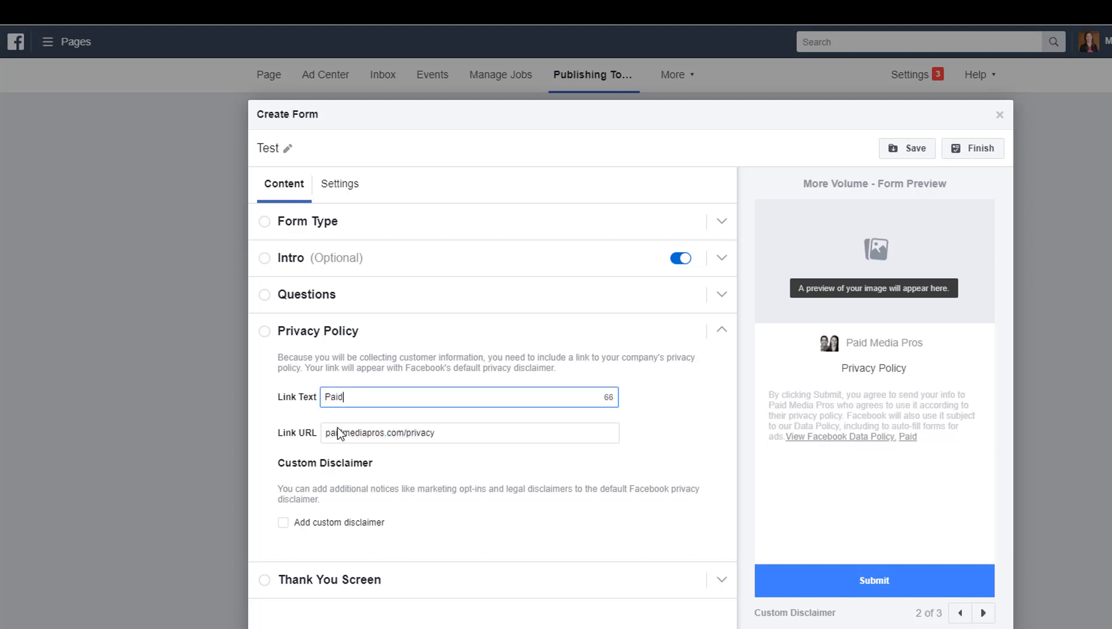
{"action": "type", "text": " Media Pros Priva"}
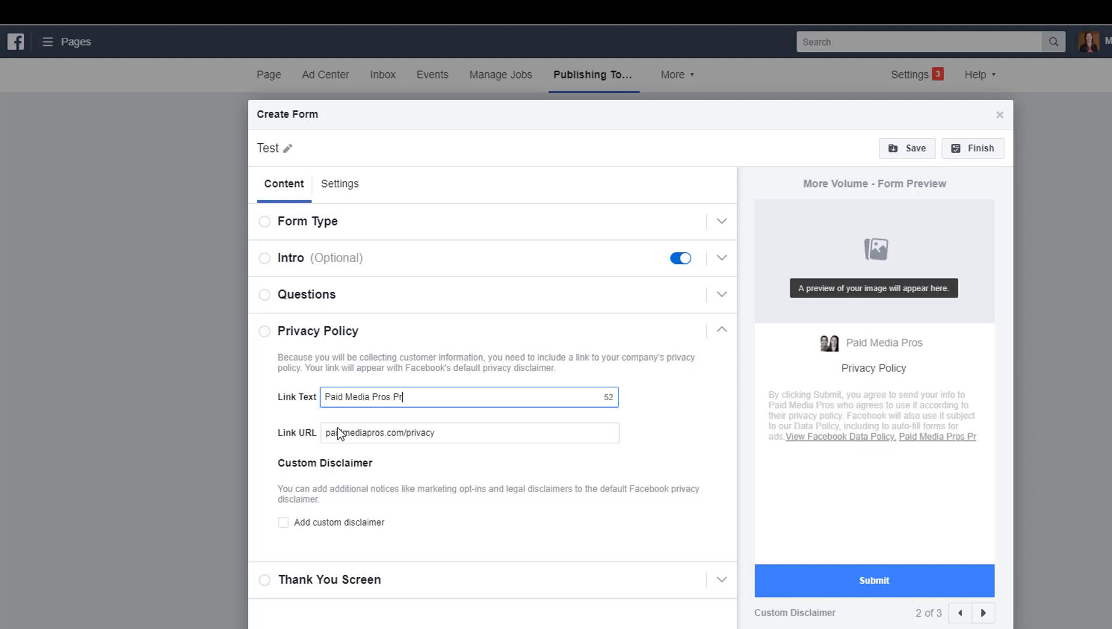
{"action": "key", "text": "BackSpace"}
{"action": "key", "text": "BackSpace"}
{"action": "type", "text": "vacy Plic"}
{"action": "key", "text": "BackSpace"}
{"action": "key", "text": "BackSpace"}
{"action": "key", "text": "BackSpace"}
{"action": "type", "text": "olicy"}
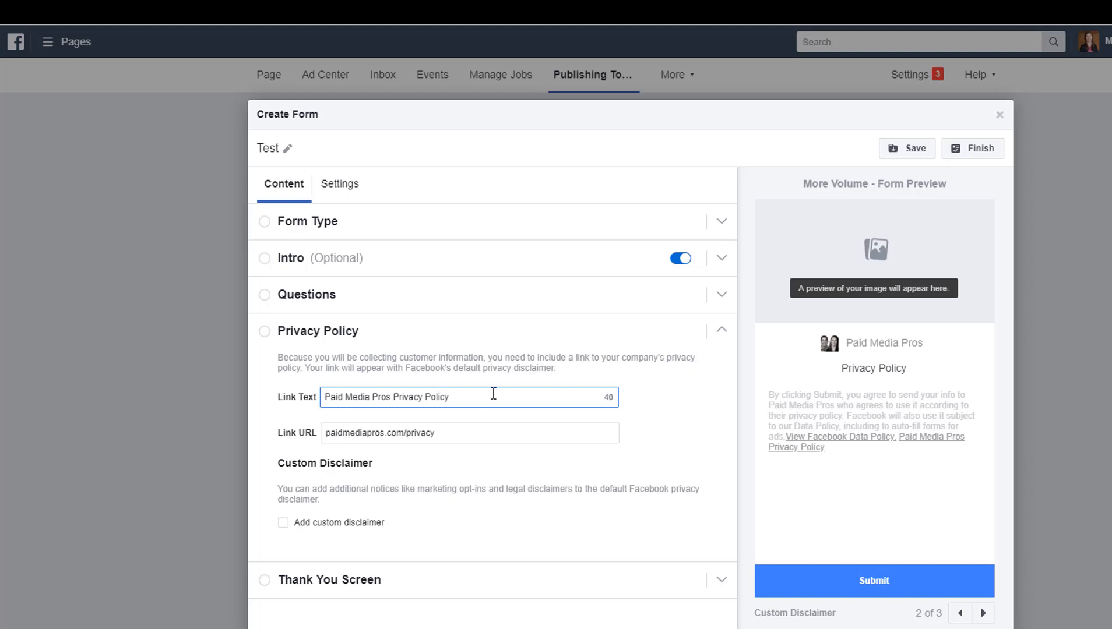
{"action": "left_click", "coordinate": [647, 391]}
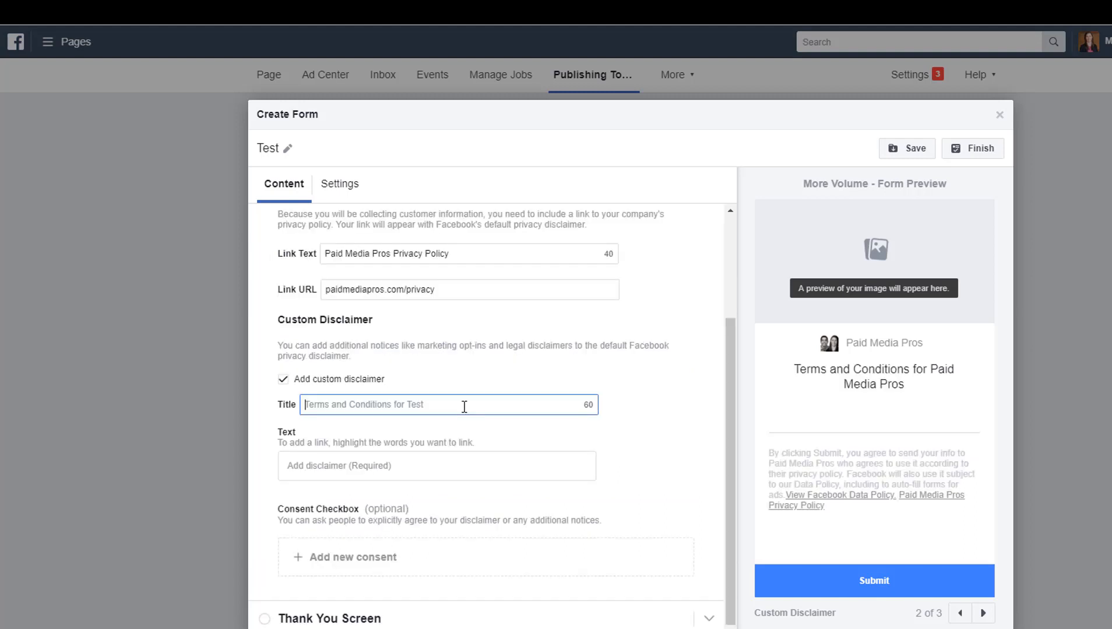
- Give the custom disclaimer the title "Terms & Conditions" and the text "Placeholder text"
{"action": "type", "text": "Terms "}
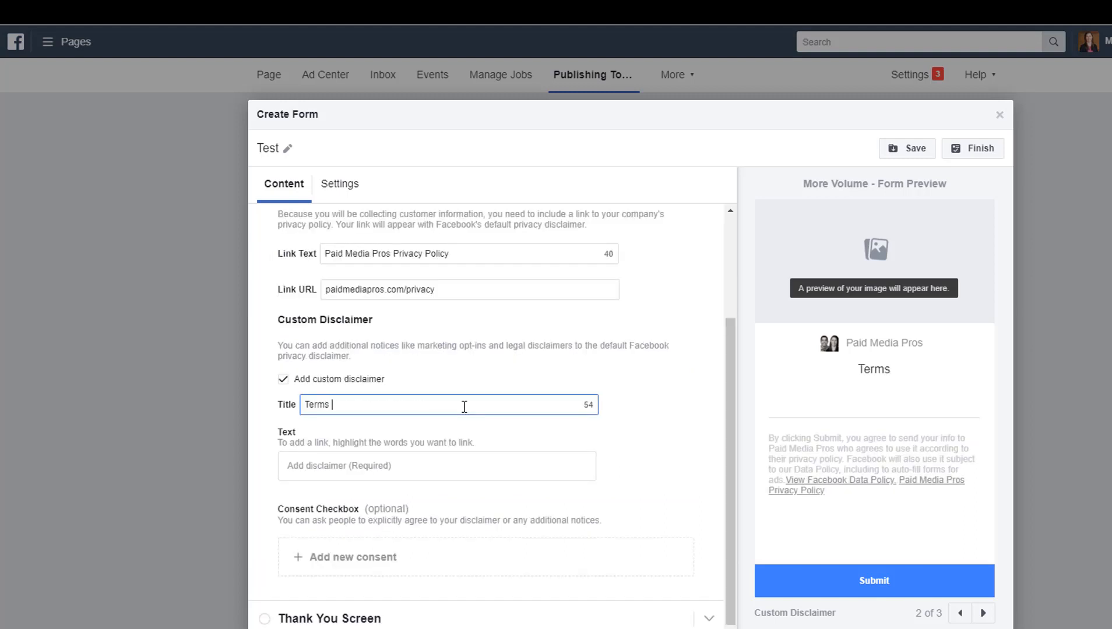
{"action": "type", "text": "& Conditions"}
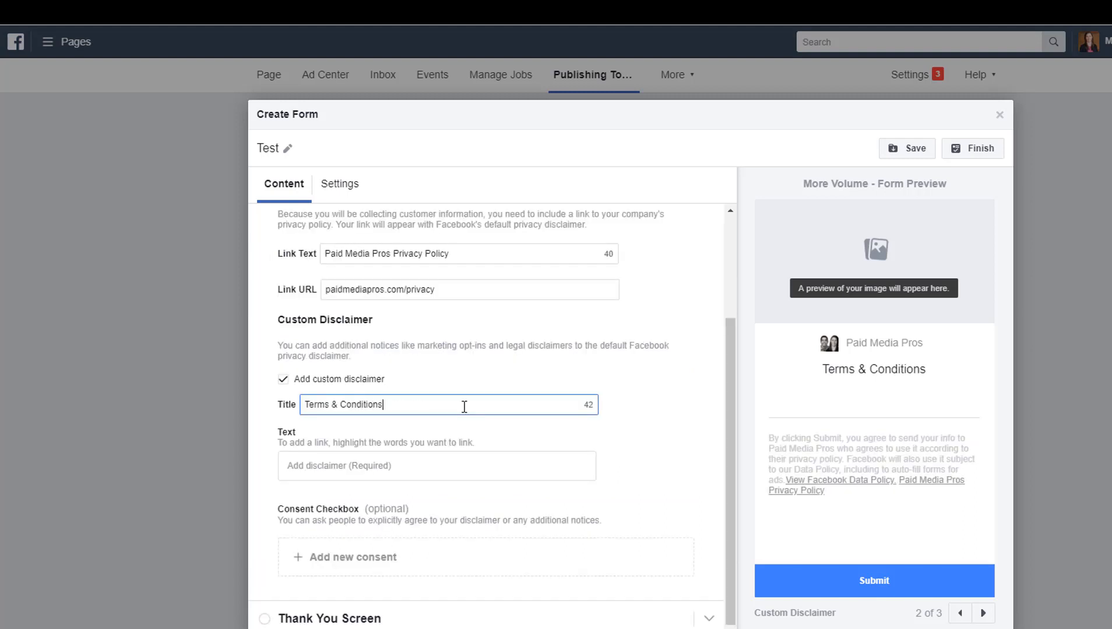
{"action": "left_click", "coordinate": [438, 457]}
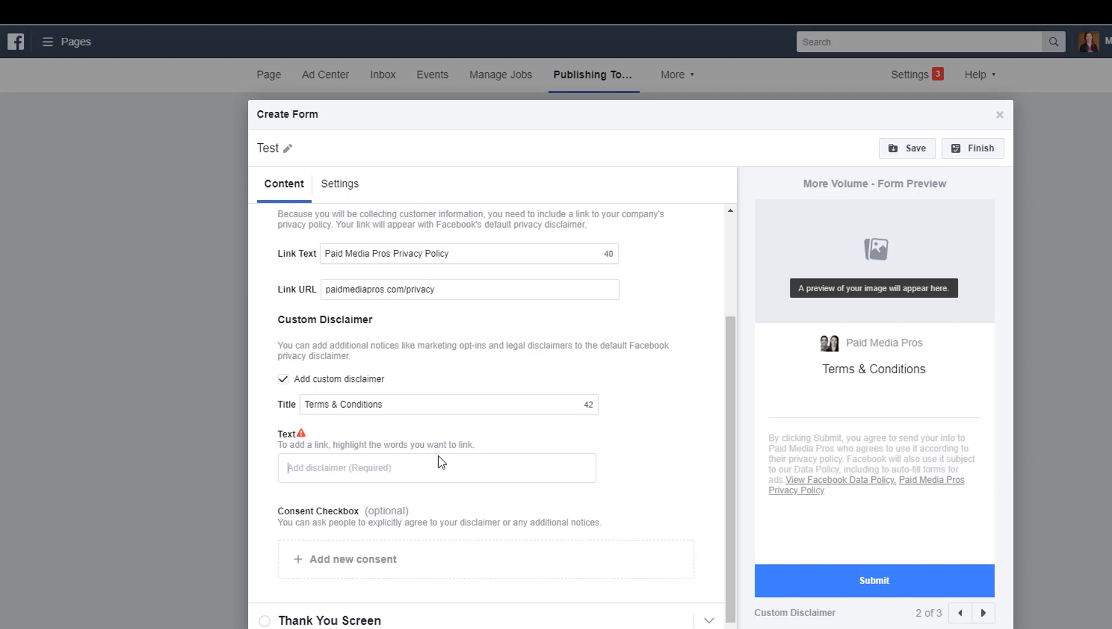
{"action": "type", "text": "Placeholder"}
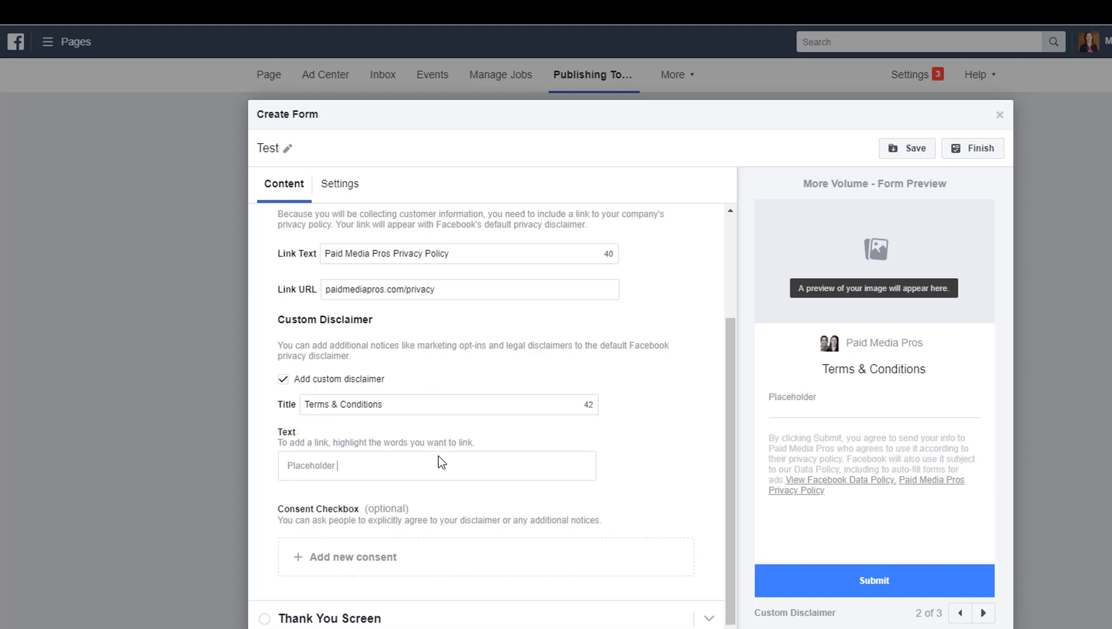
{"action": "type", "text": " text"}
- Add a consent checkbox to the custom disclaimer reading "Do you consent?"
{"action": "left_click", "coordinate": [380, 576]}
{"action": "scroll", "coordinate": [683, 479], "scroll_direction": "down", "scroll_amount": 1}
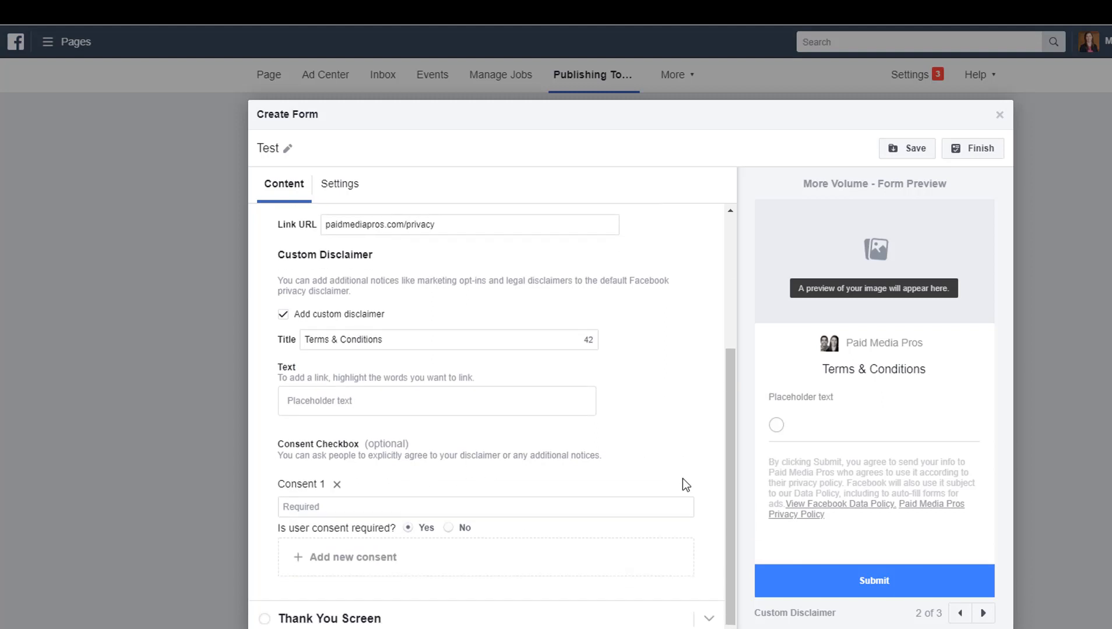
{"action": "left_click", "coordinate": [548, 504]}
{"action": "type", "text": "Do "}
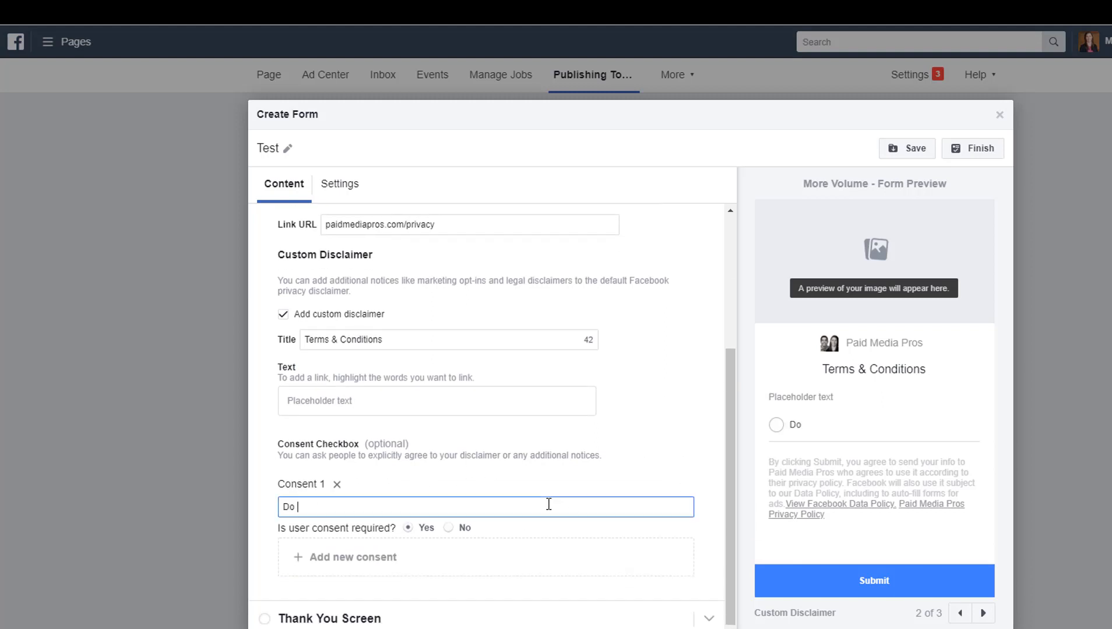
{"action": "type", "text": "you consent?"}
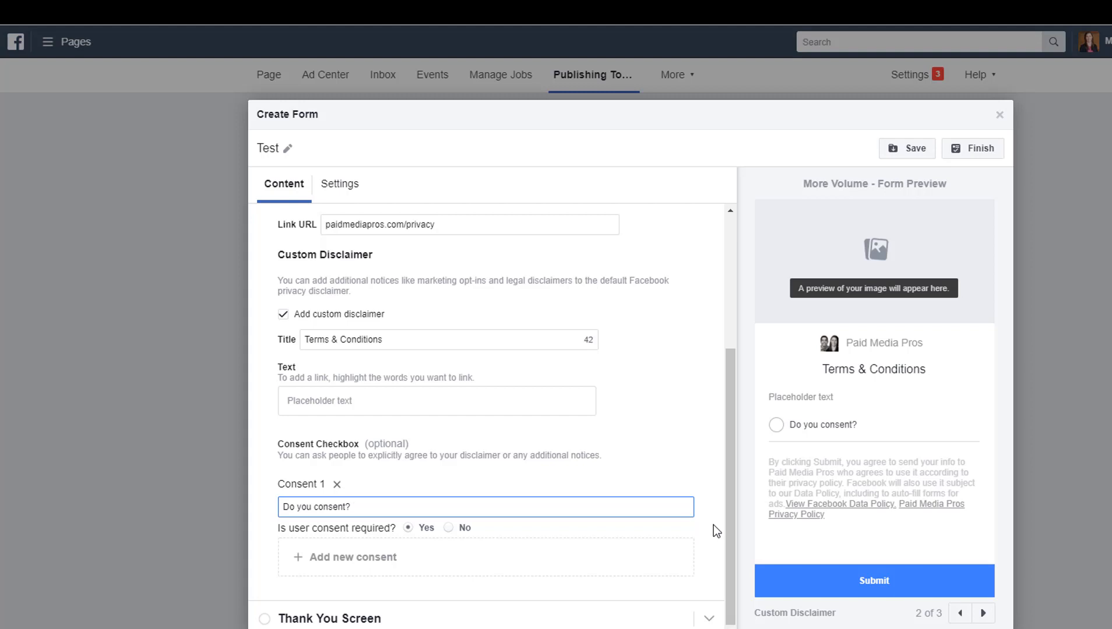
- Open the Thank You Screen section and check which button types are available
{"action": "left_click", "coordinate": [714, 620]}
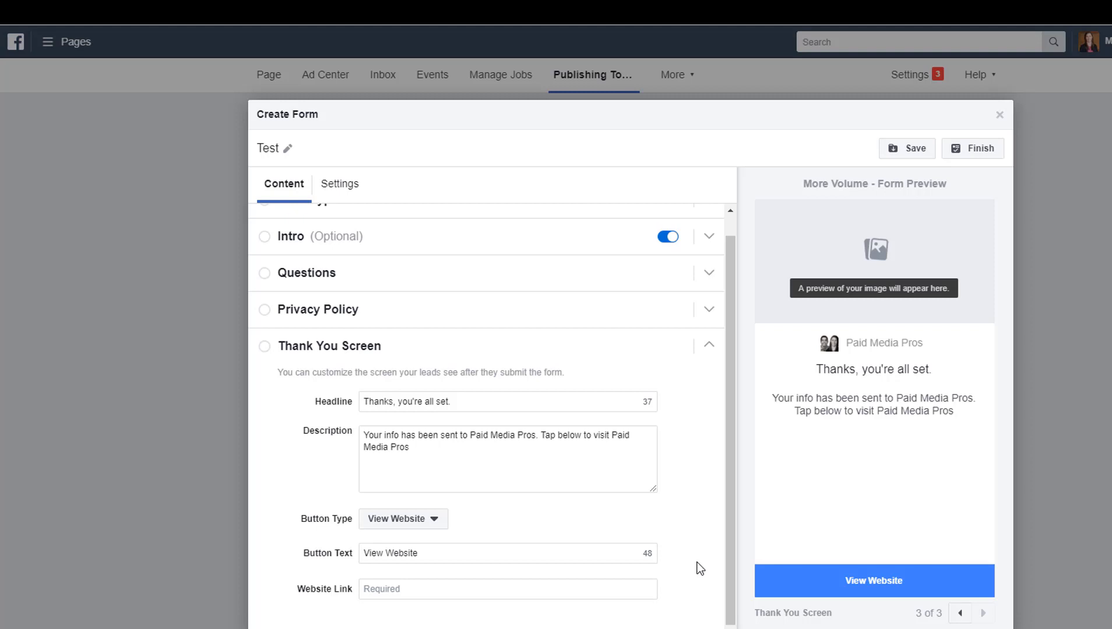
{"action": "left_click", "coordinate": [486, 592]}
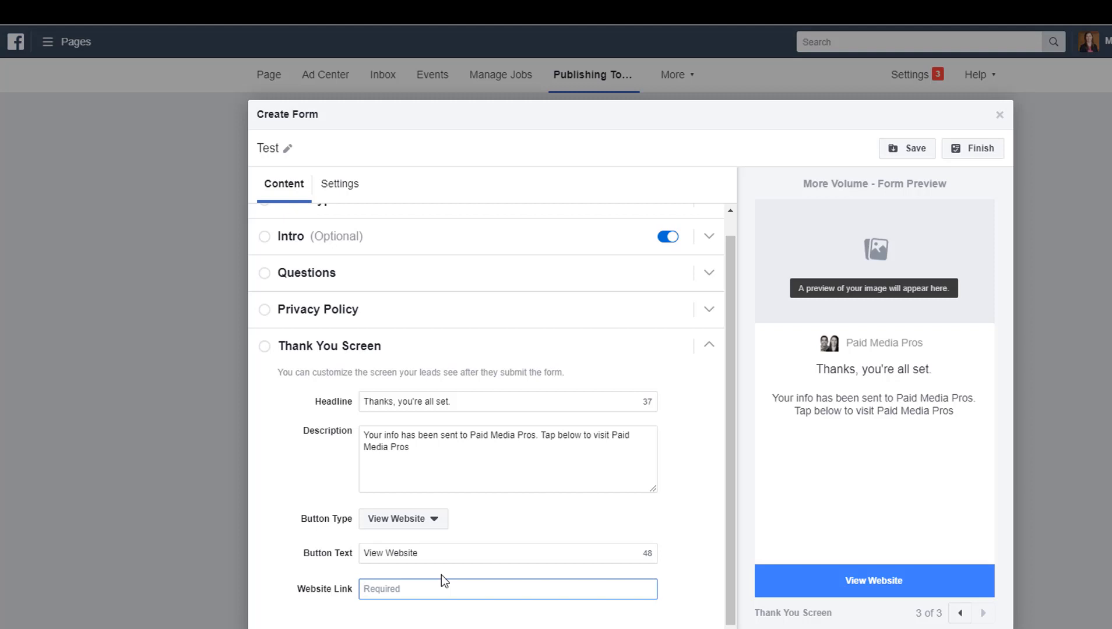
{"action": "left_click", "coordinate": [436, 523]}
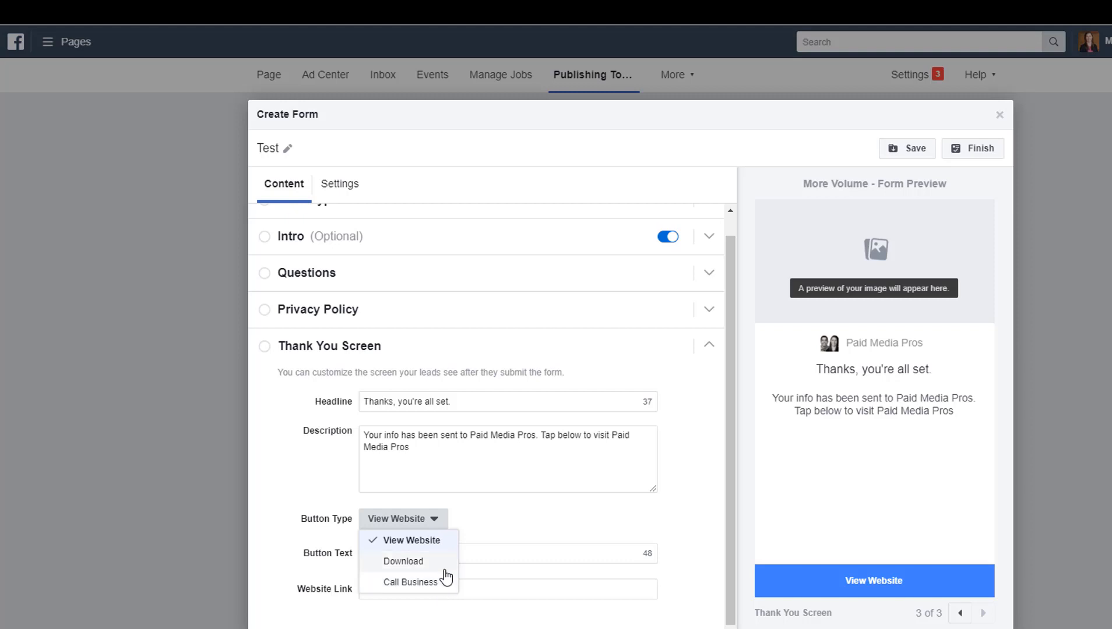
{"action": "left_click", "coordinate": [486, 525]}
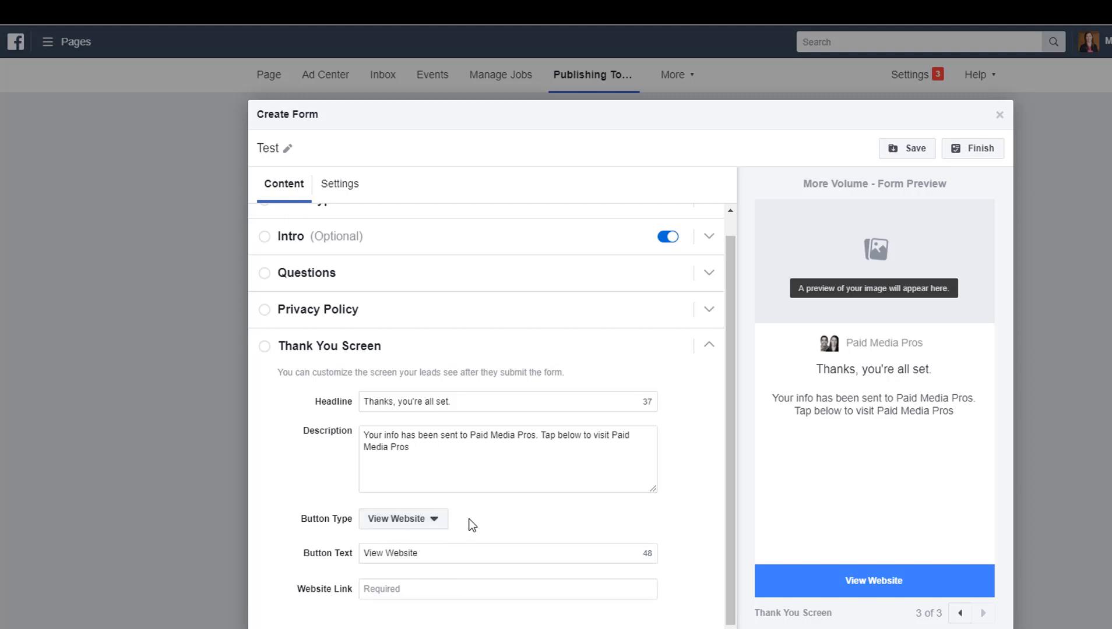
- Change the thank you screen's button text to "Visit Our Site for More Videos!"
{"action": "triple_click", "coordinate": [462, 553]}
{"action": "key", "text": "BackSpace"}
{"action": "type", "text": "V"}
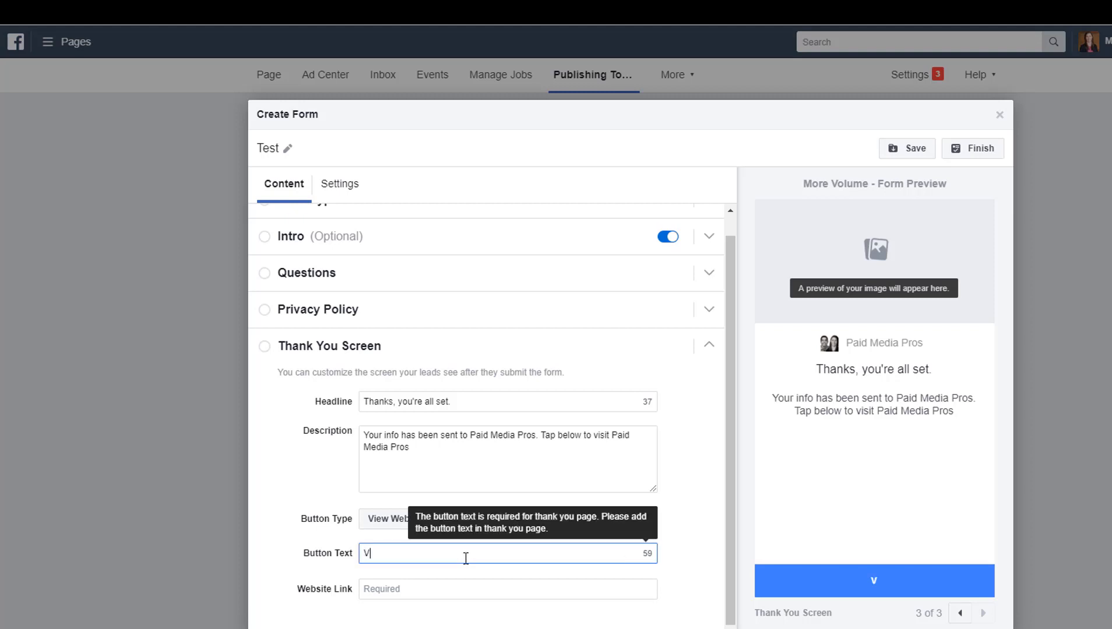
{"action": "type", "text": "isit Our Site"}
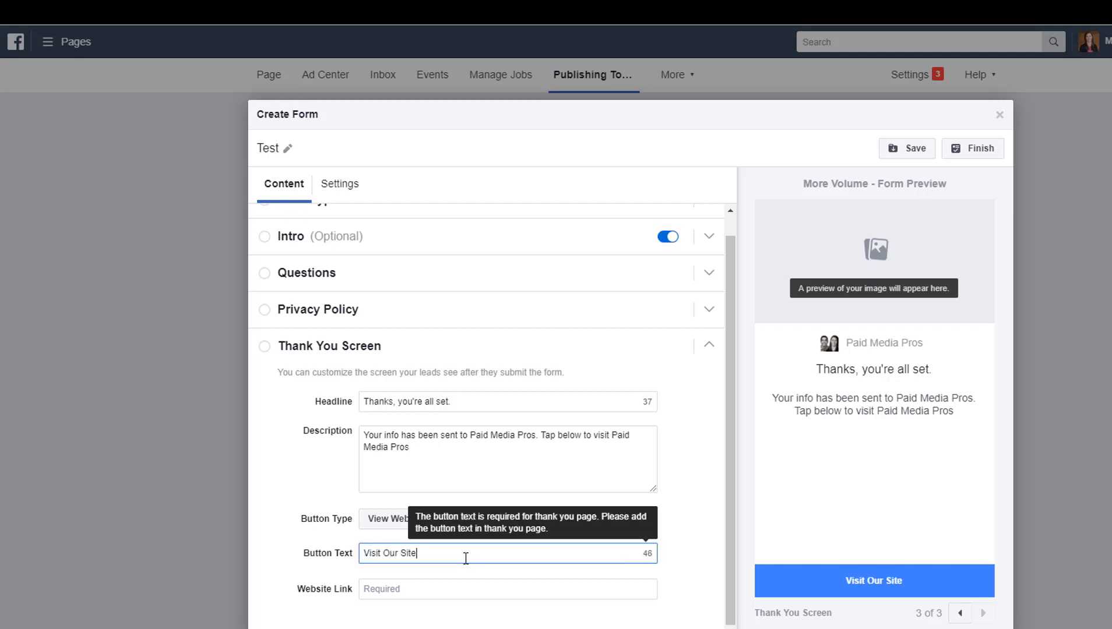
{"action": "type", "text": " for More Videos!"}
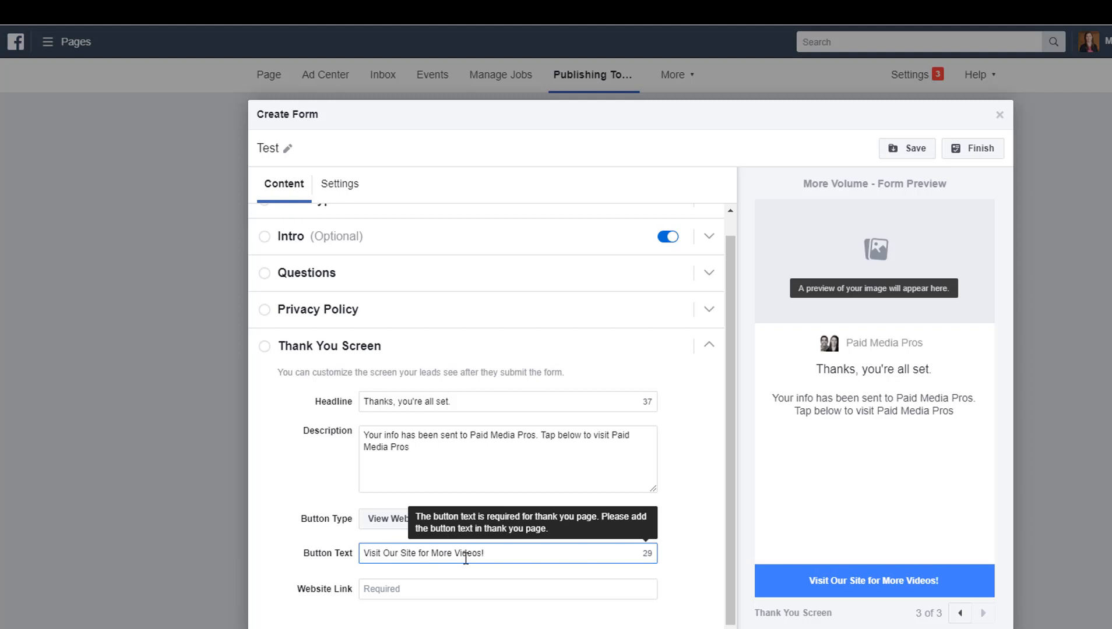
{"action": "left_click", "coordinate": [690, 521]}
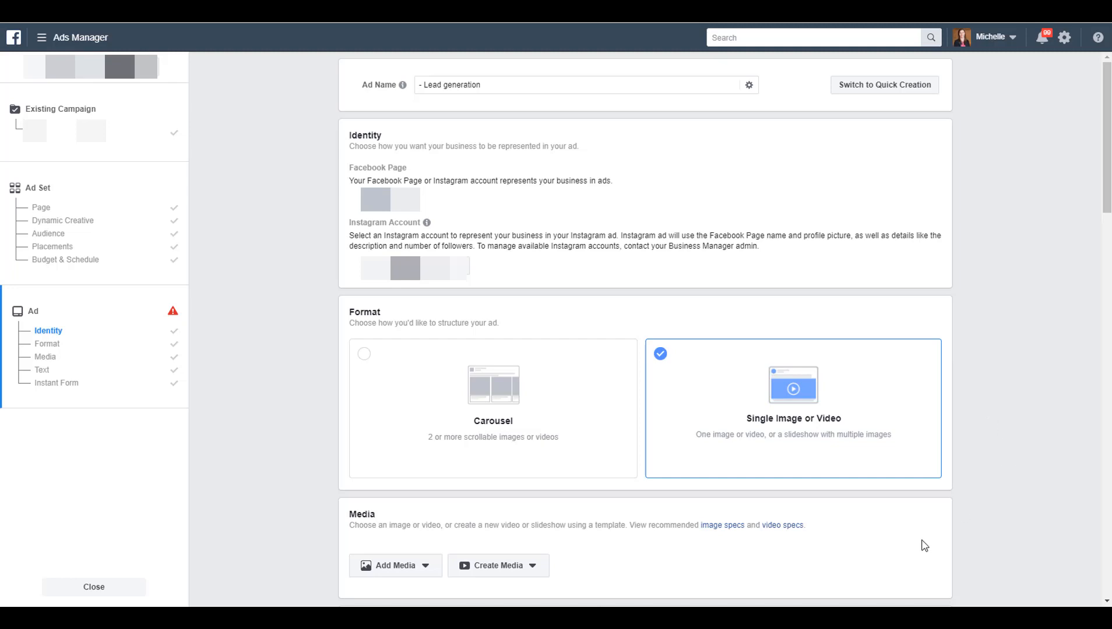
- In Ads Manager, select an existing form created May 15, 2019 as the lead generation ad's instant form
{"action": "scroll", "coordinate": [1002, 505], "scroll_direction": "down", "scroll_amount": 9}
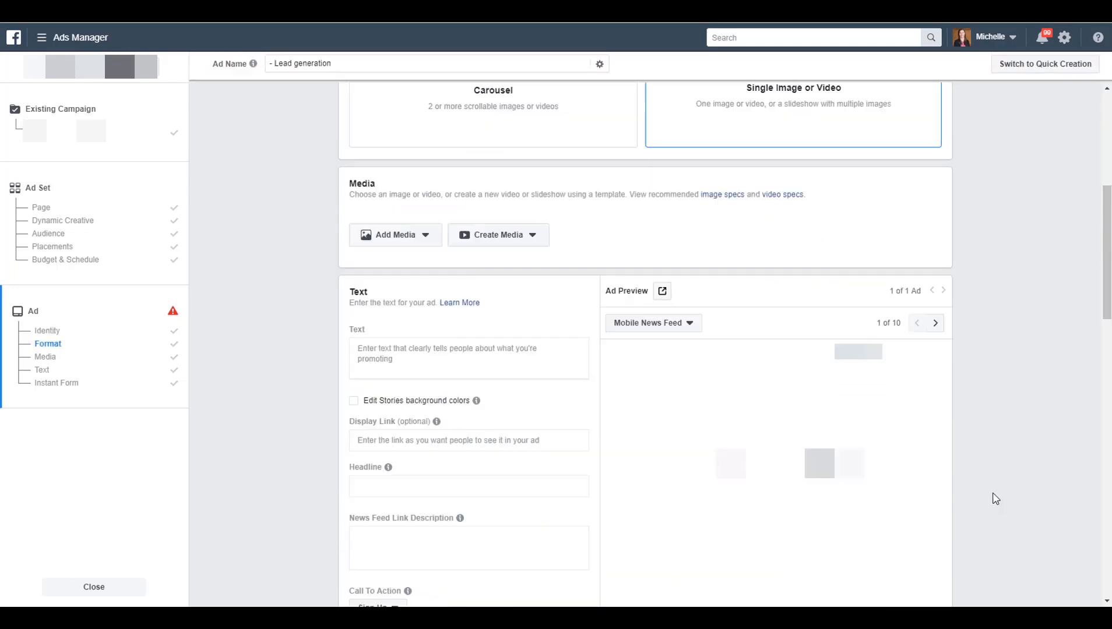
{"action": "scroll", "coordinate": [996, 499], "scroll_direction": "down", "scroll_amount": 10}
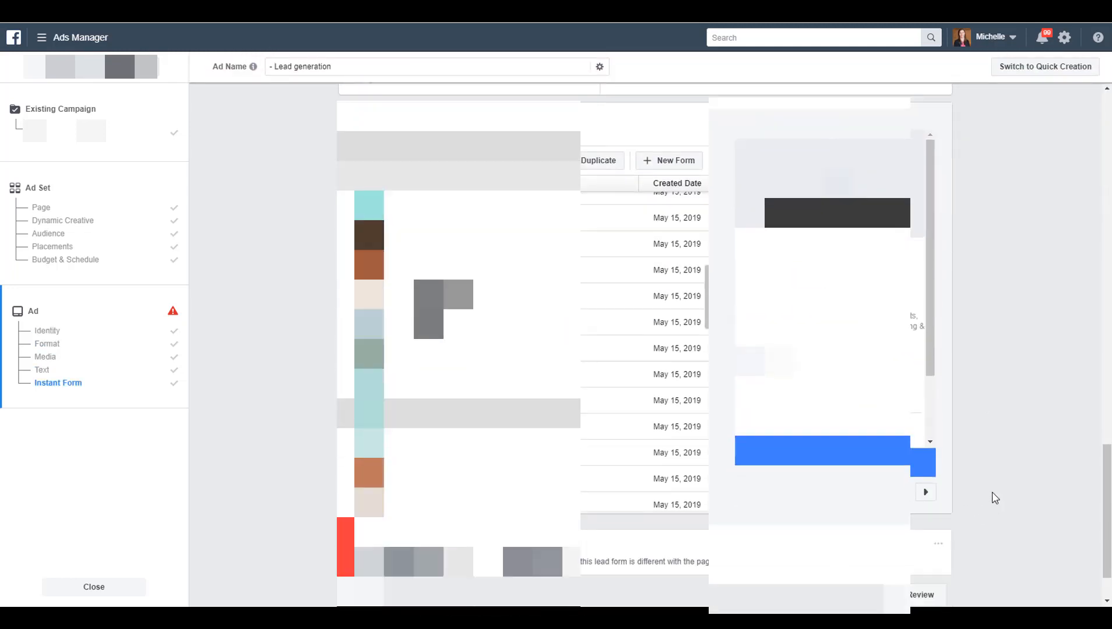
{"action": "scroll", "coordinate": [992, 496], "scroll_direction": "up", "scroll_amount": 1}
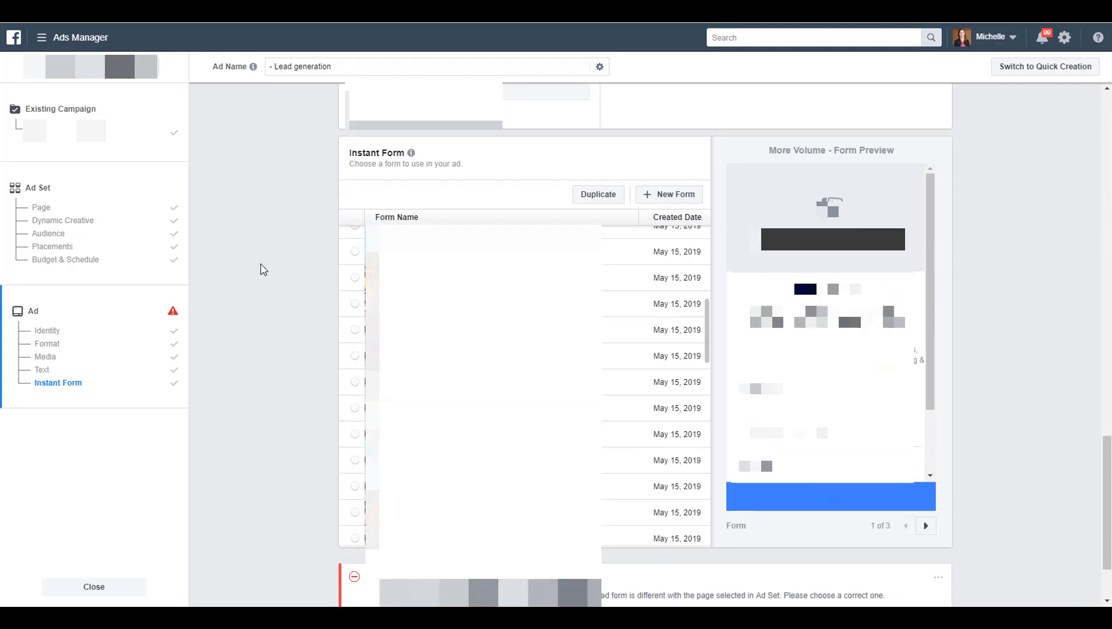
{"action": "scroll", "coordinate": [631, 434], "scroll_direction": "up", "scroll_amount": 3}
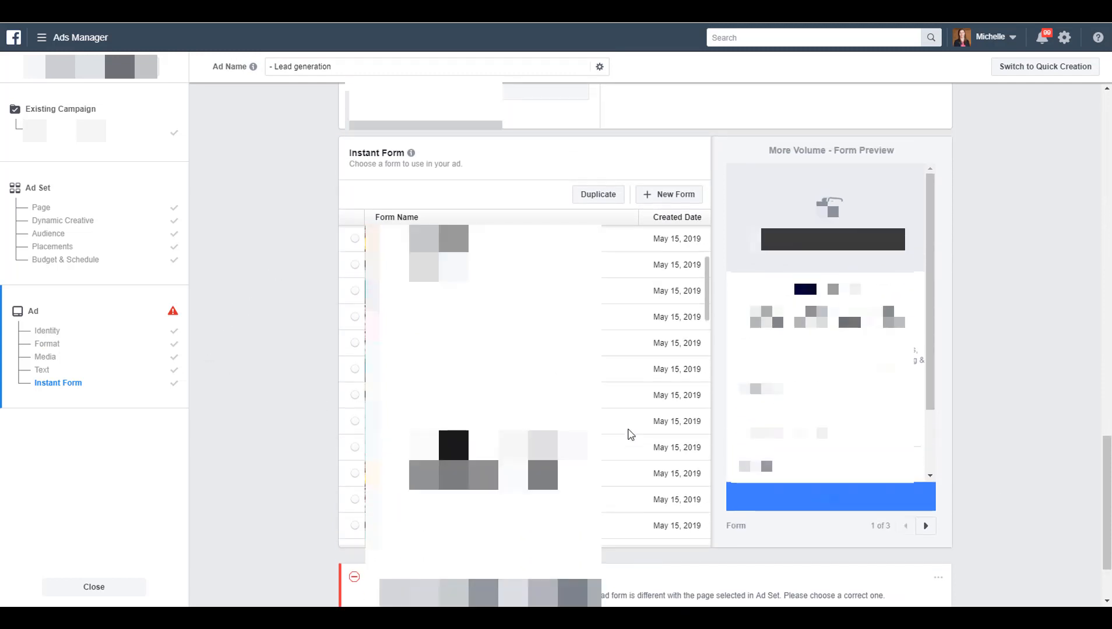
{"action": "scroll", "coordinate": [630, 434], "scroll_direction": "up", "scroll_amount": 3}
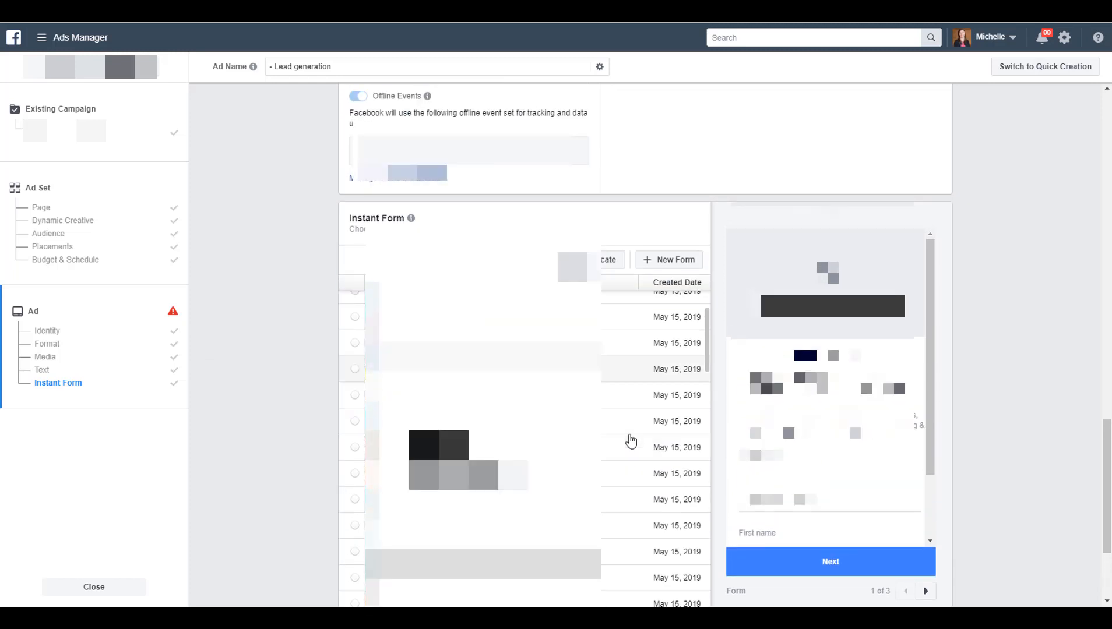
{"action": "scroll", "coordinate": [631, 441], "scroll_direction": "down", "scroll_amount": 5}
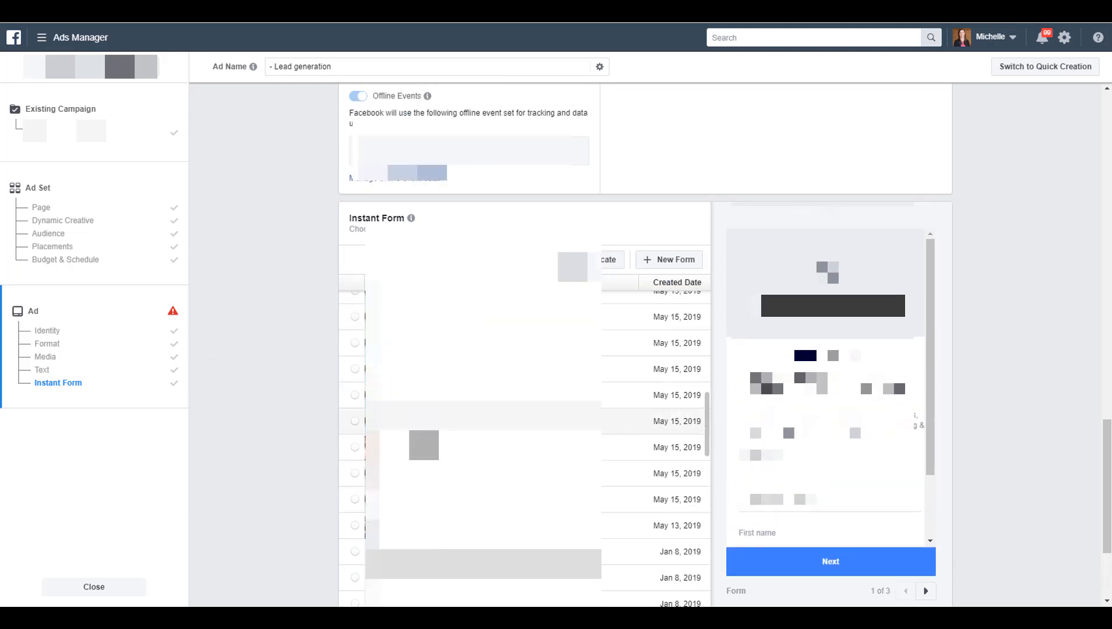
{"action": "left_click", "coordinate": [653, 395]}
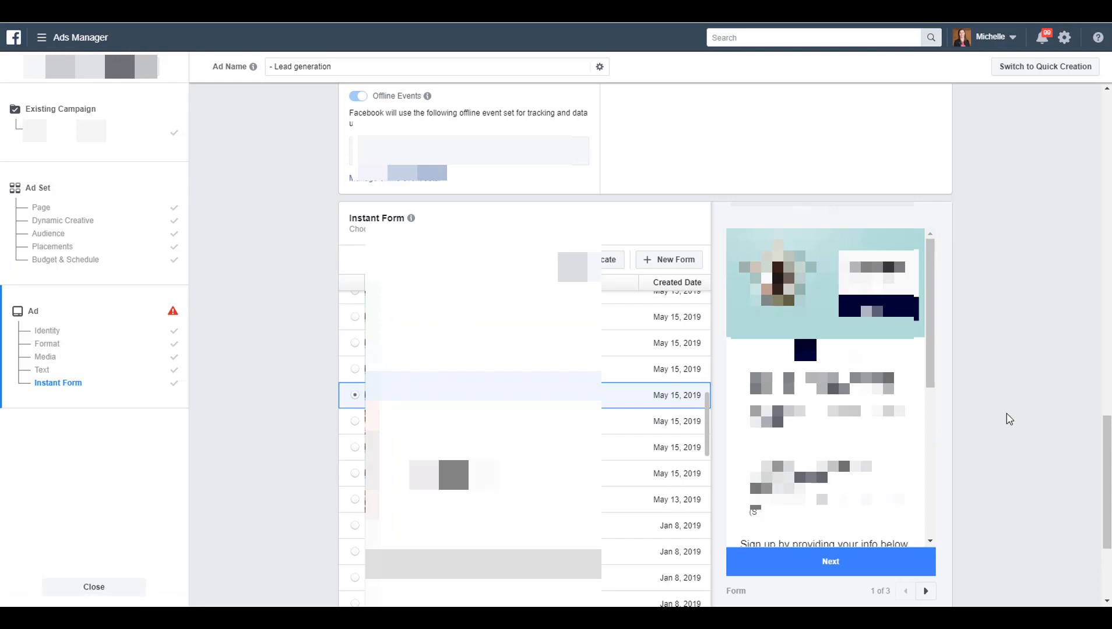
- Examine the existing ad's creative and its Instant Form options, including the list of forms and the option to create a lead form
{"action": "scroll", "coordinate": [1008, 418], "scroll_direction": "down", "scroll_amount": 3}
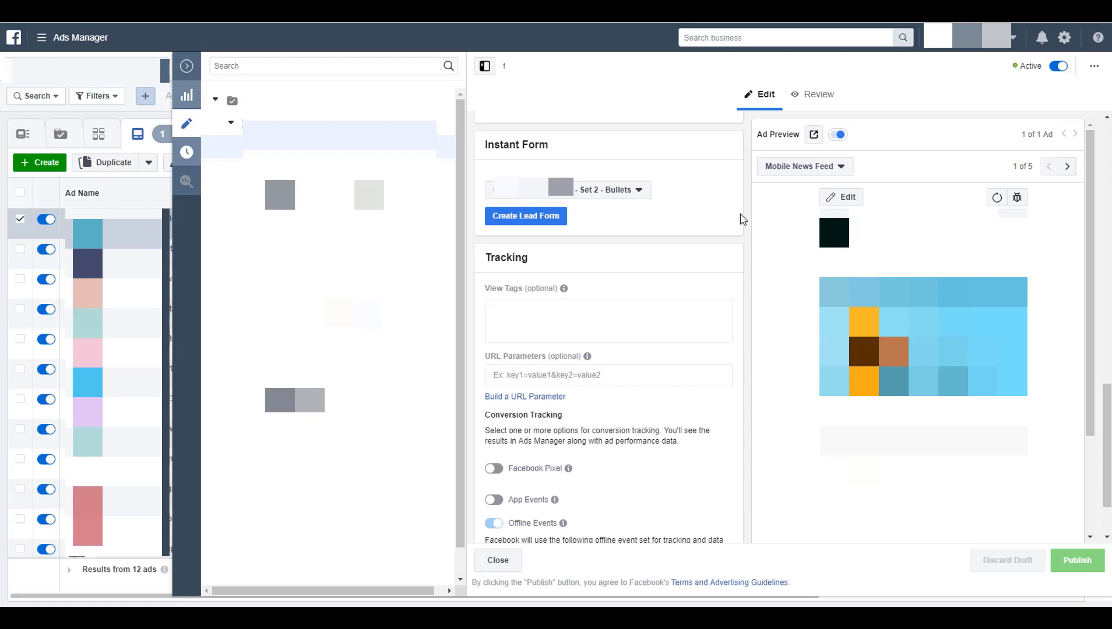
{"action": "scroll", "coordinate": [740, 217], "scroll_direction": "up", "scroll_amount": 7}
{"action": "scroll", "coordinate": [743, 223], "scroll_direction": "up", "scroll_amount": 3}
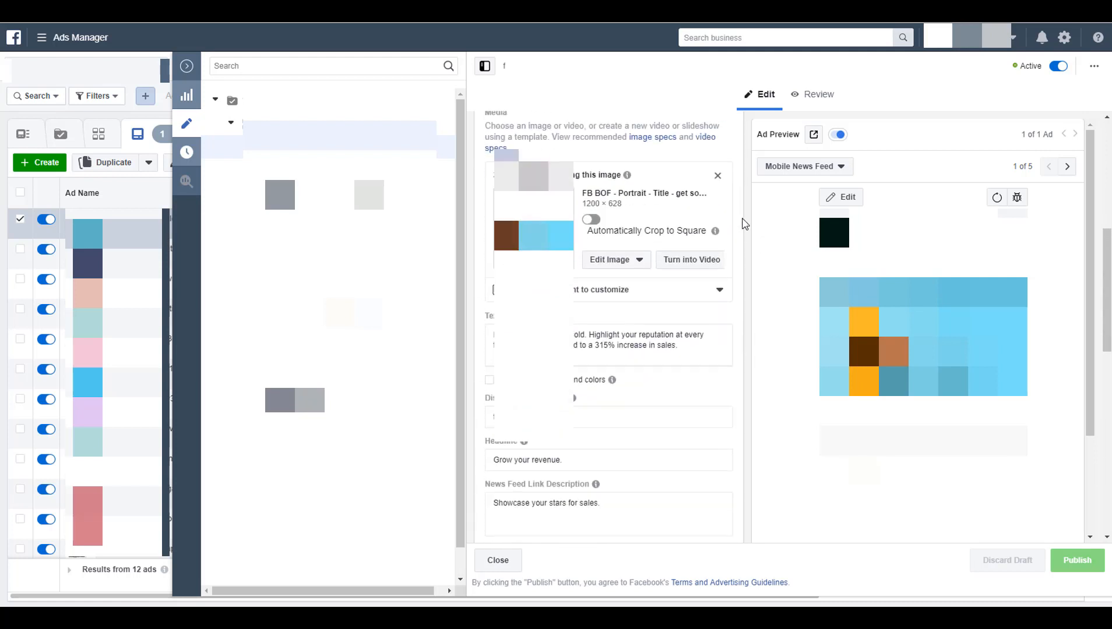
{"action": "scroll", "coordinate": [745, 223], "scroll_direction": "down", "scroll_amount": 9}
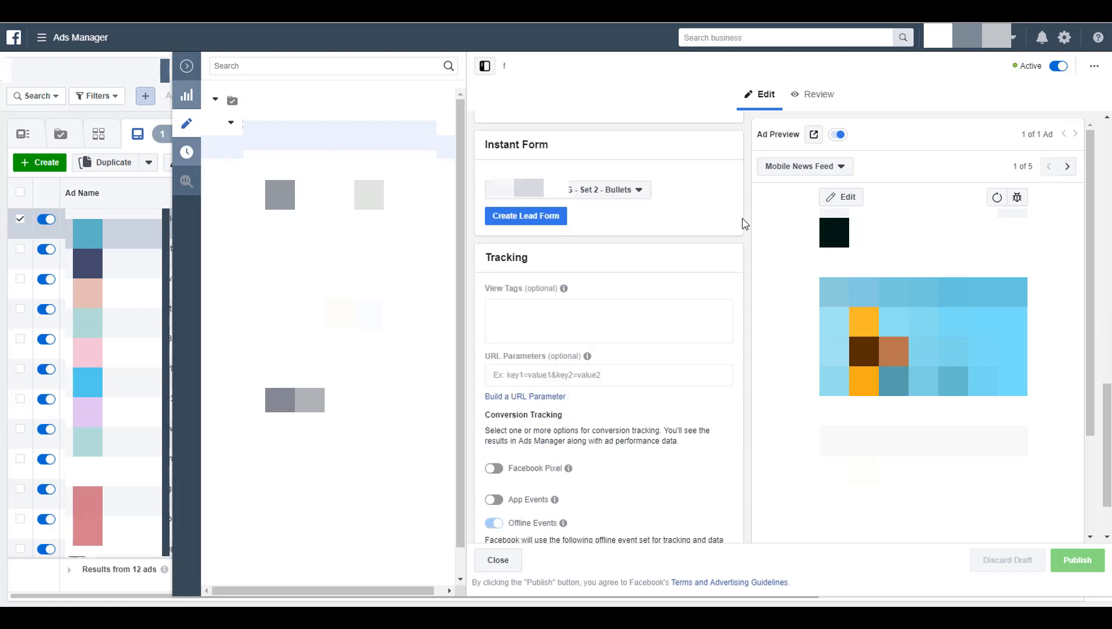
{"action": "left_click", "coordinate": [640, 193]}
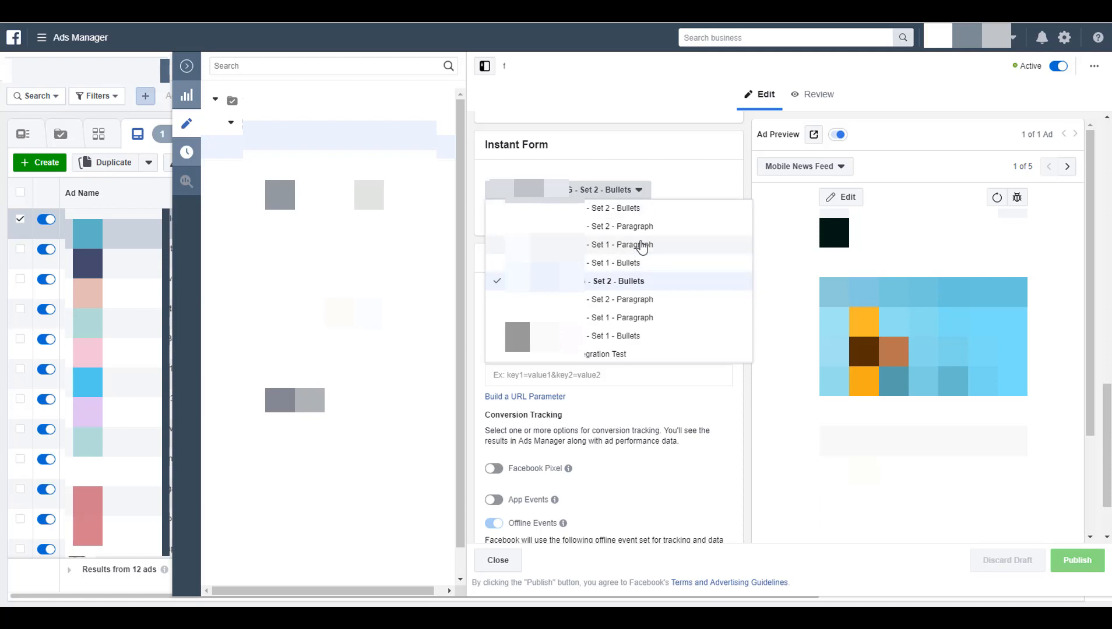
{"action": "left_click", "coordinate": [683, 191]}
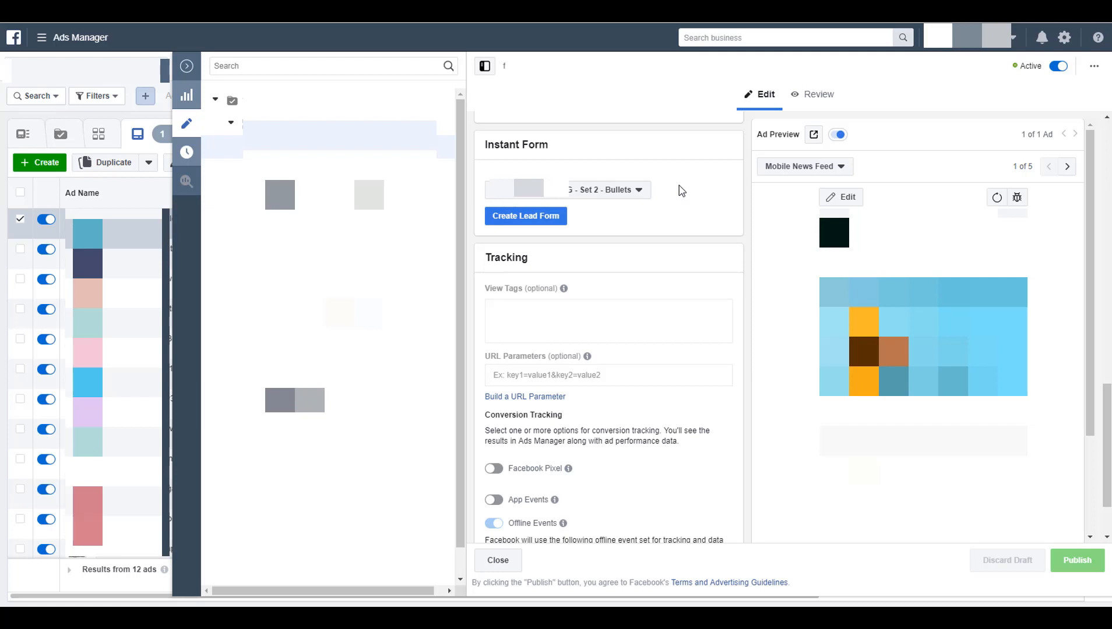
{"action": "left_click", "coordinate": [556, 226]}
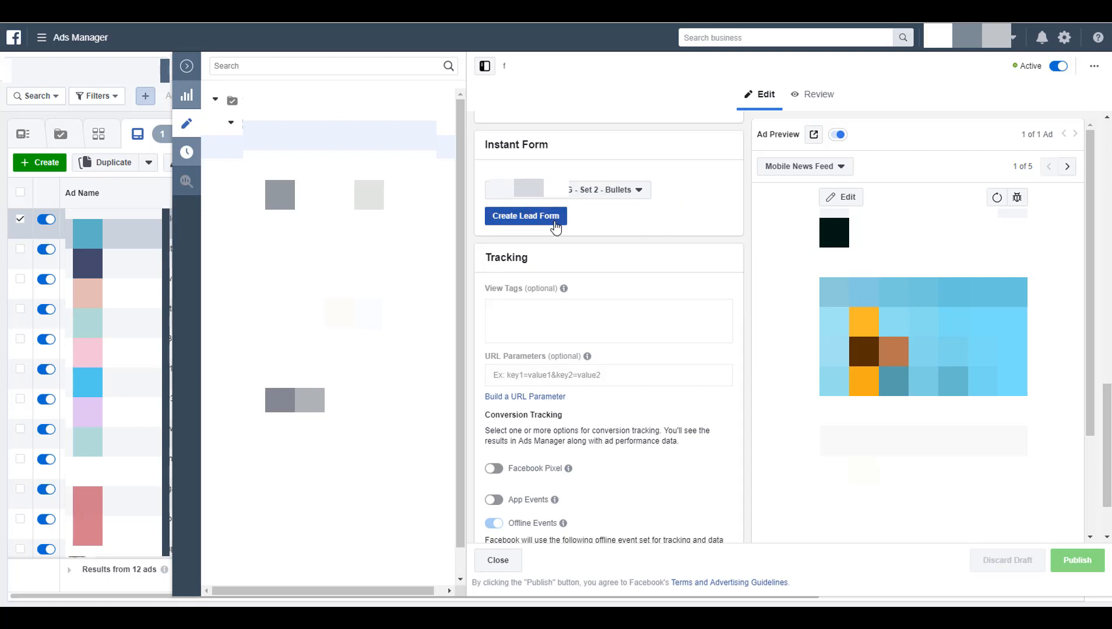